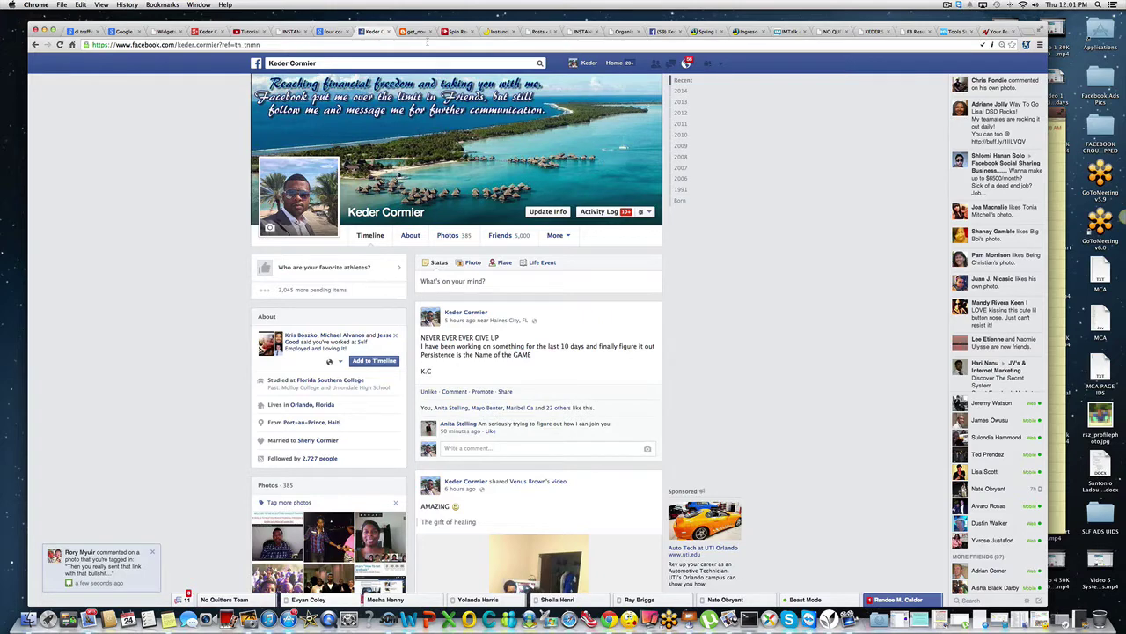
- Search Google for "make money online" and look over the results page
{"action": "left_click", "coordinate": [334, 32]}
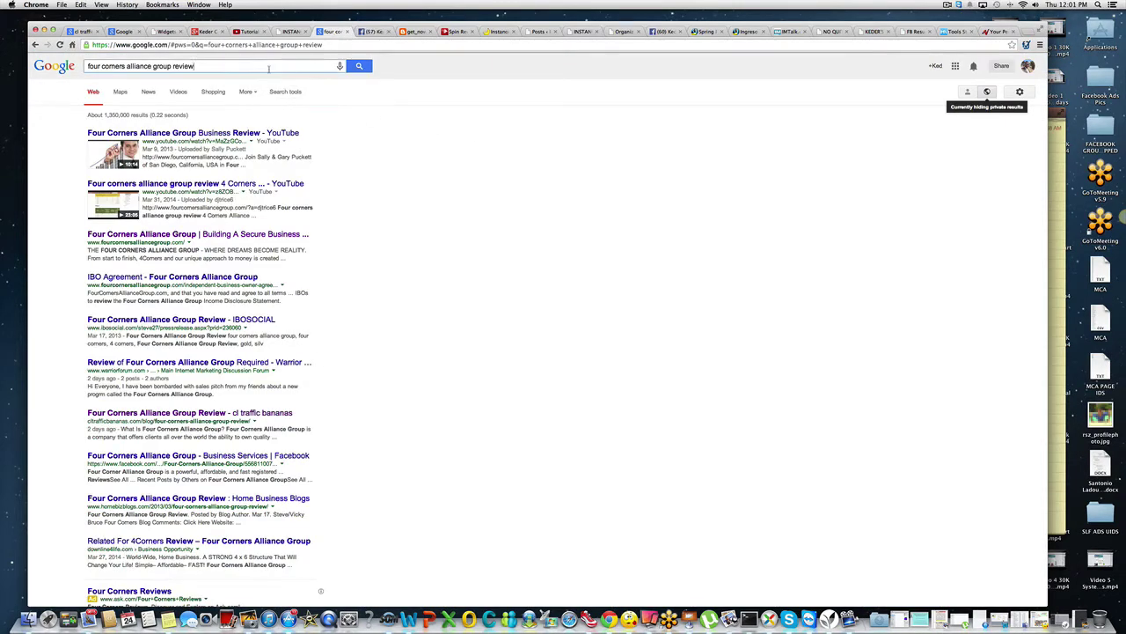
{"action": "left_click_drag", "start_coordinate": [221, 67], "coordinate": [86, 67]}
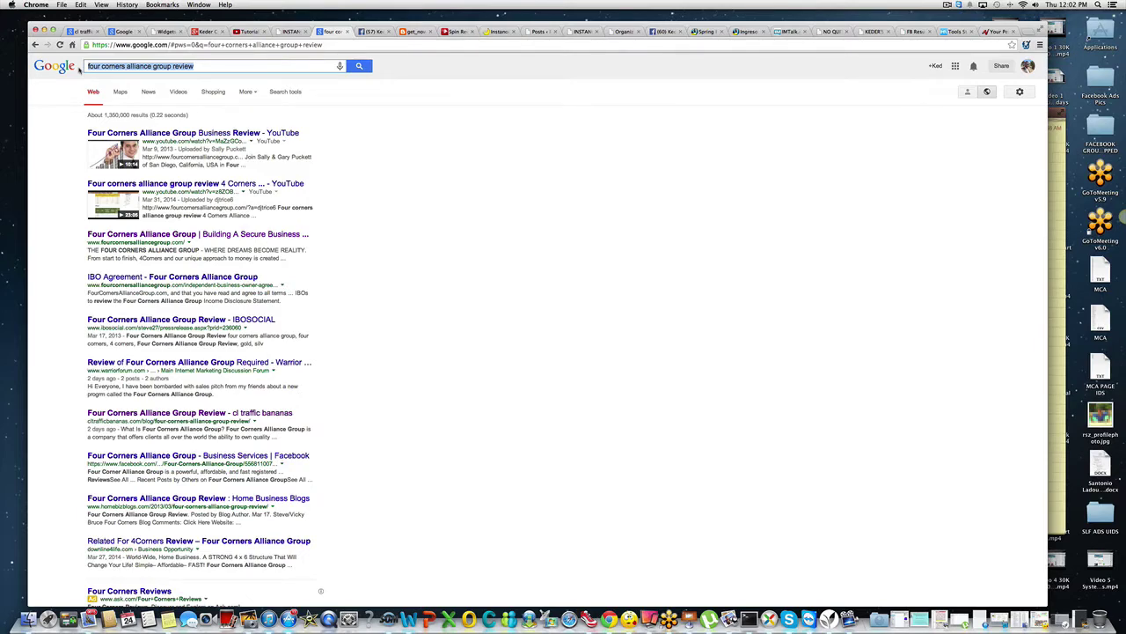
{"action": "type", "text": "make "}
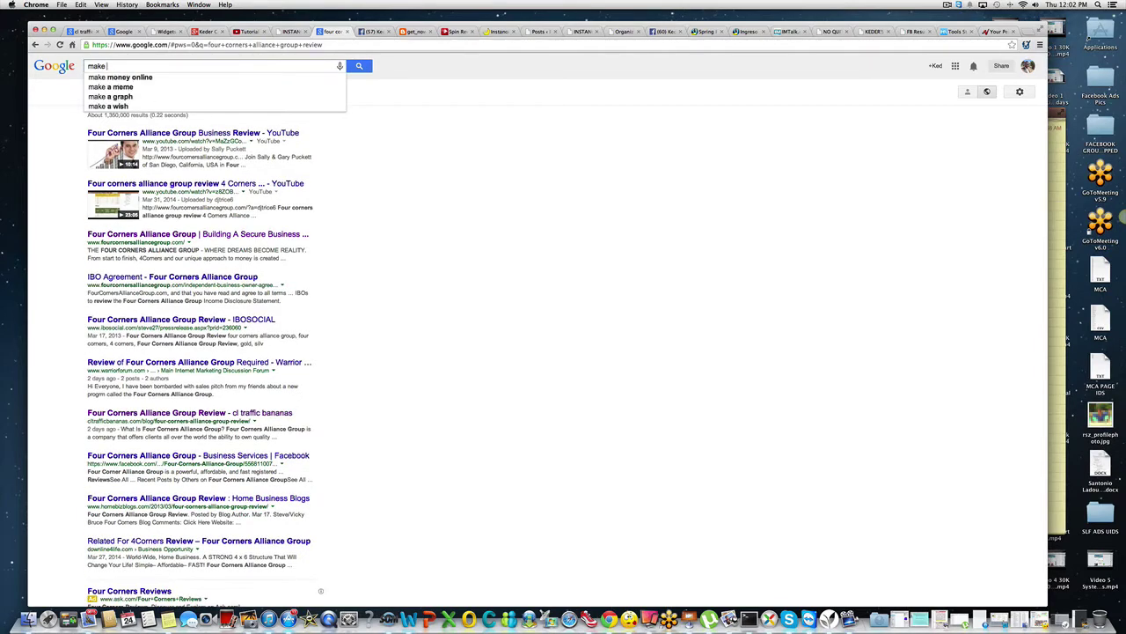
{"action": "type", "text": "money online"}
{"action": "key", "text": "Return"}
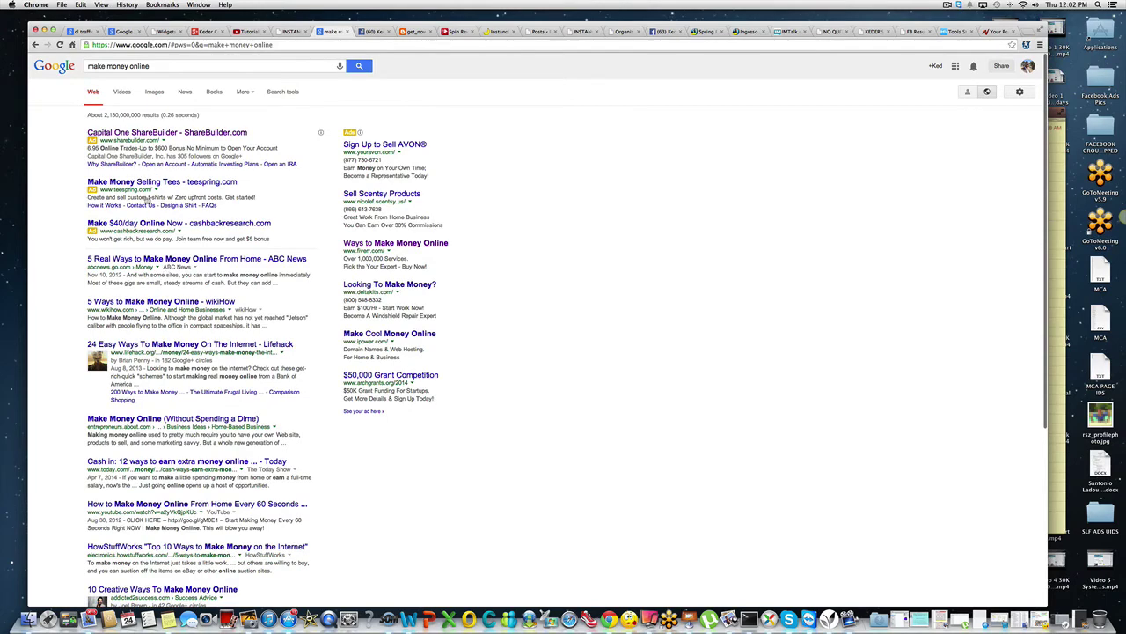
{"action": "scroll", "coordinate": [150, 202], "scroll_direction": "down", "scroll_amount": 5}
{"action": "scroll", "coordinate": [155, 205], "scroll_direction": "up", "scroll_amount": 5}
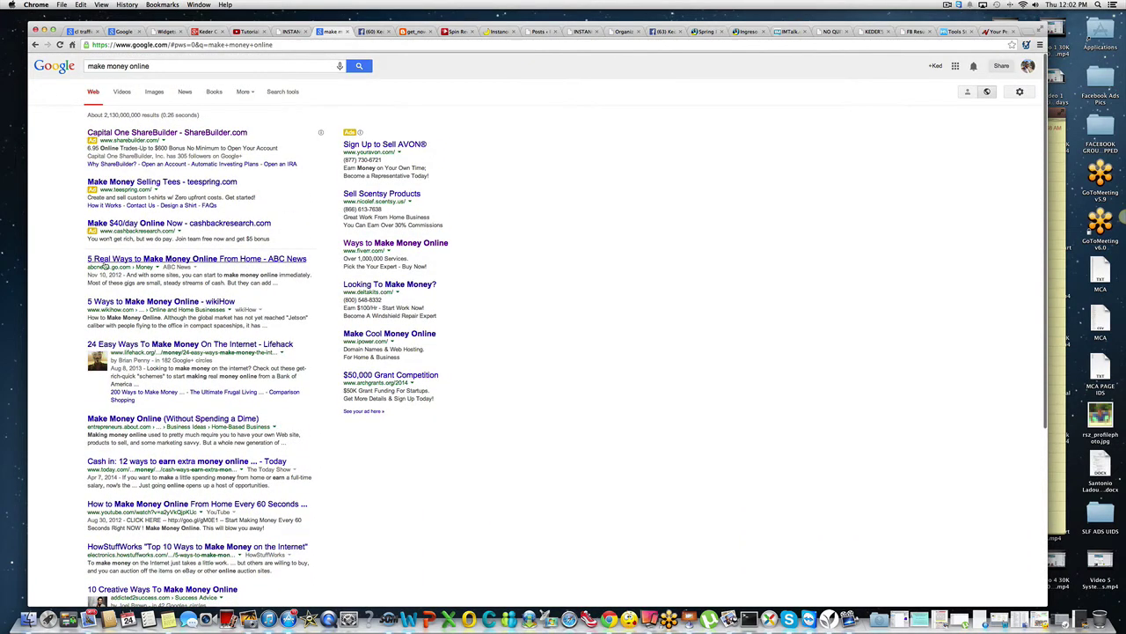
- Search Google for "instanoise review"
{"action": "left_click_drag", "start_coordinate": [155, 66], "coordinate": [83, 66]}
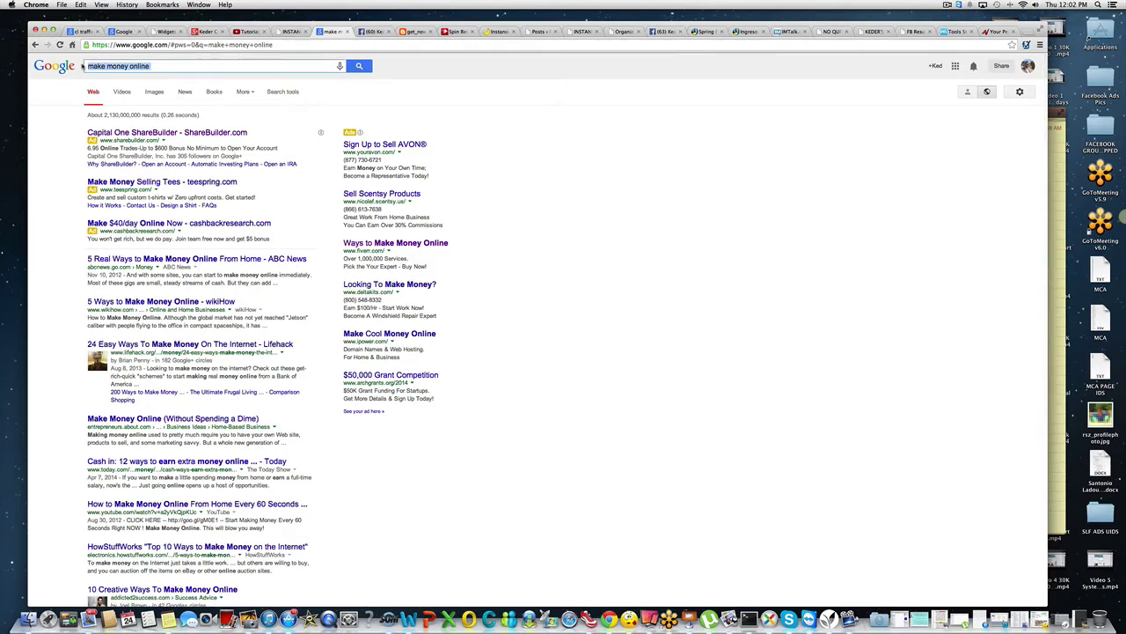
{"action": "key", "text": "BackSpace"}
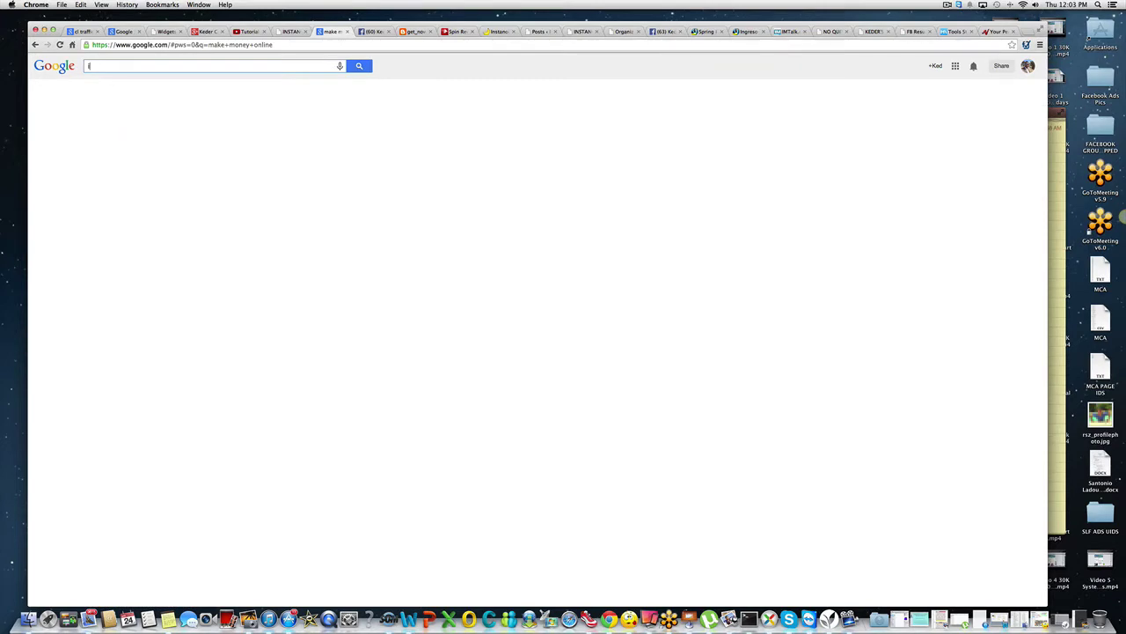
{"action": "type", "text": "instanois"}
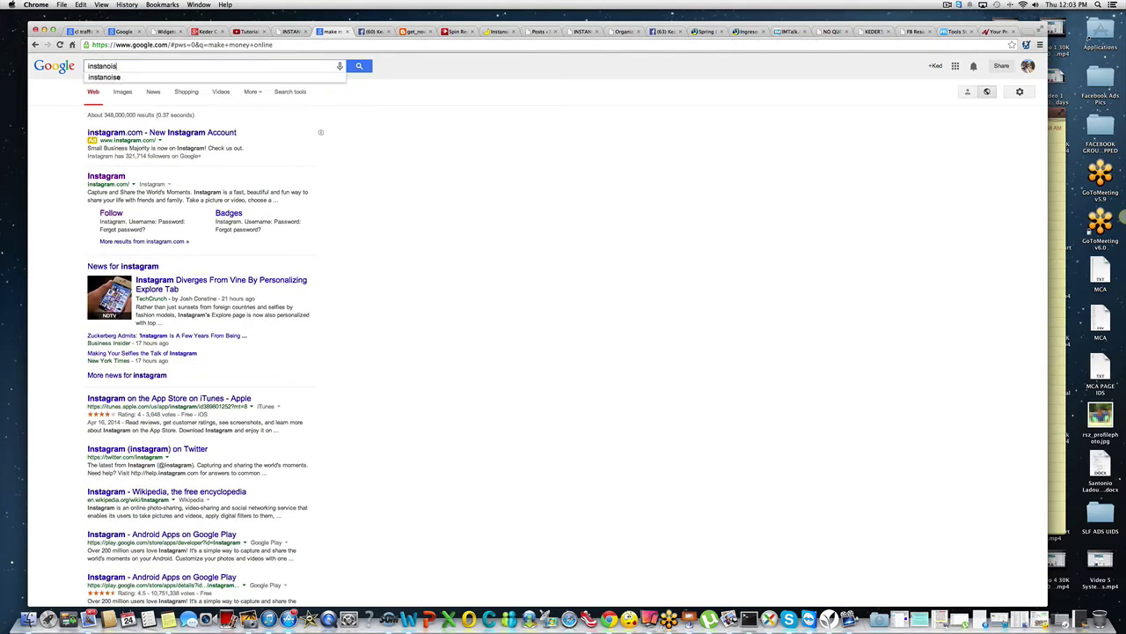
{"action": "type", "text": "e review"}
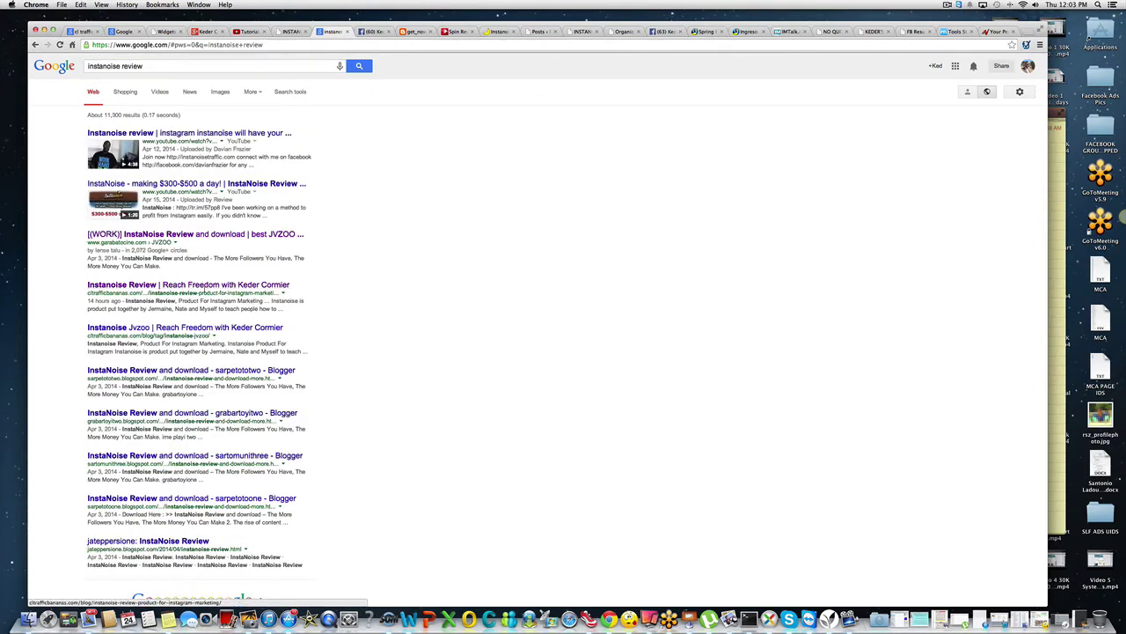
- Open the Instanoise Review result from cltrafficbananas.com, view the article, and return to the search results
{"action": "mouse_move", "coordinate": [84, 286]}
{"action": "left_mouse_down"}
{"action": "mouse_move", "coordinate": [300, 288]}
{"action": "mouse_move", "coordinate": [80, 286]}
{"action": "left_mouse_up"}
{"action": "left_click", "coordinate": [80, 286]}
{"action": "left_click", "coordinate": [204, 285]}
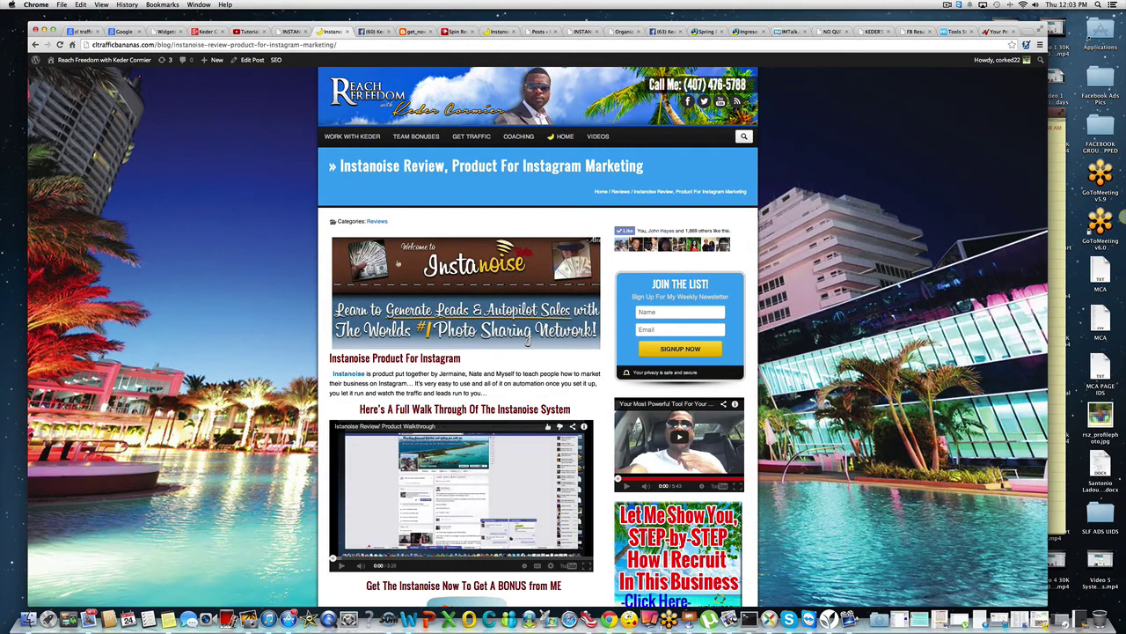
{"action": "left_click", "coordinate": [35, 44]}
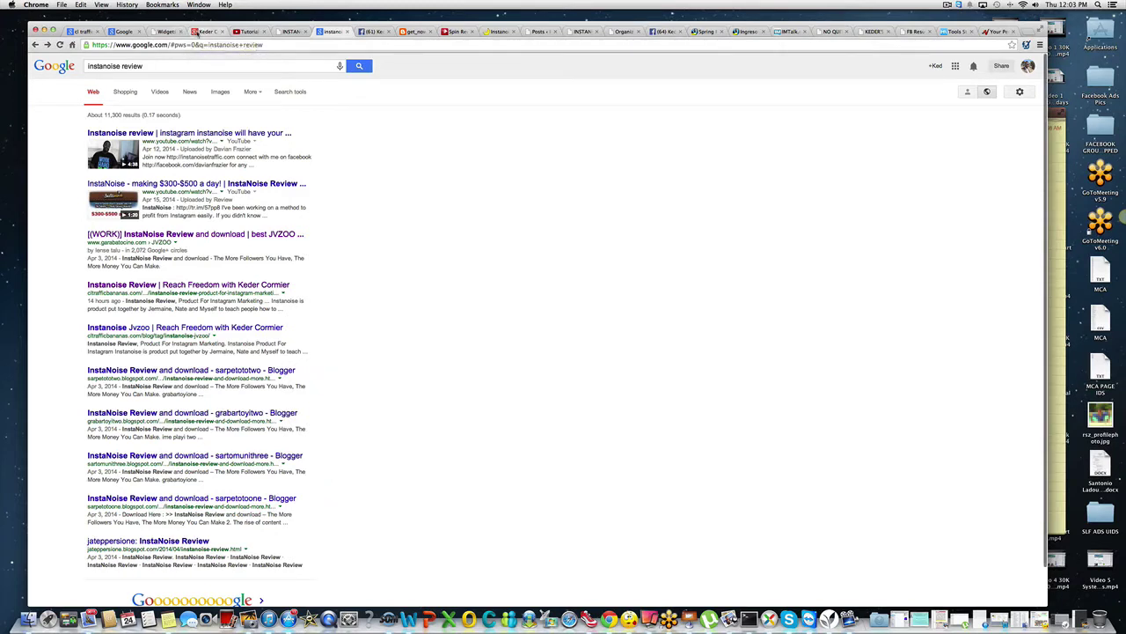
- Search Google for "webmaster tools" and try to reach the testing tool through the Google Webmaster Tools page
{"action": "left_click", "coordinate": [123, 32]}
{"action": "left_click", "coordinate": [84, 32]}
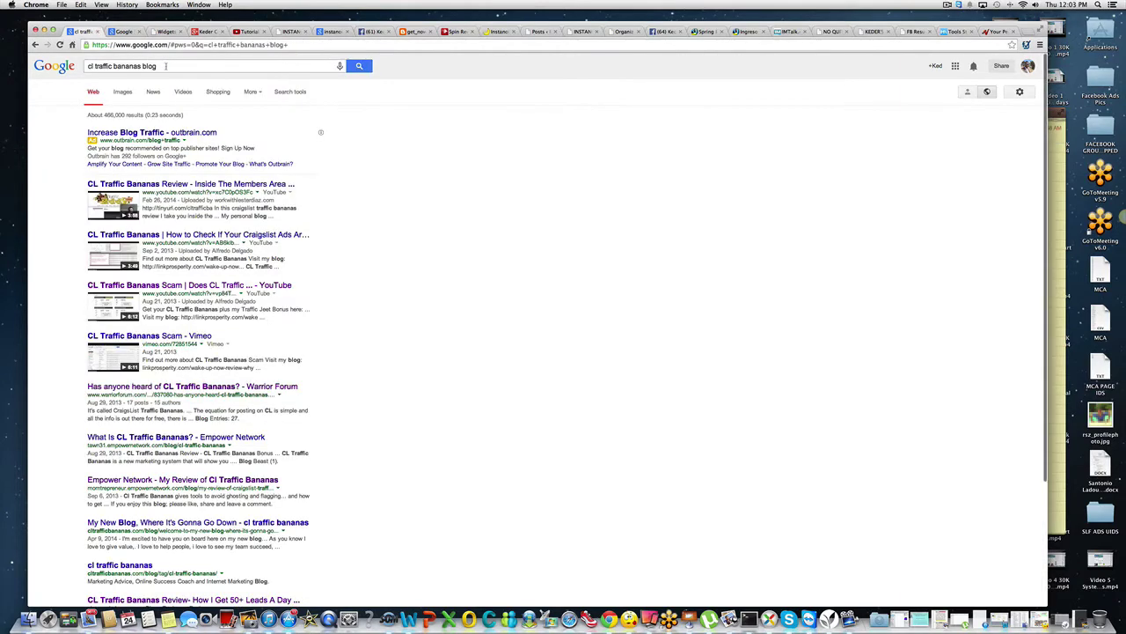
{"action": "left_click", "coordinate": [125, 32]}
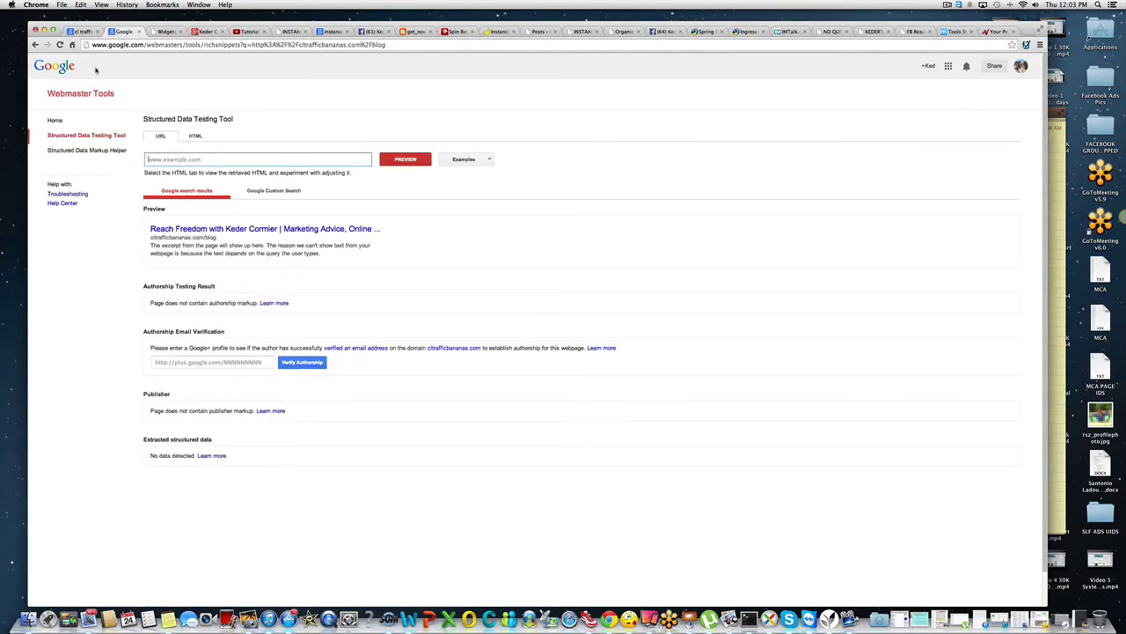
{"action": "left_click", "coordinate": [84, 32]}
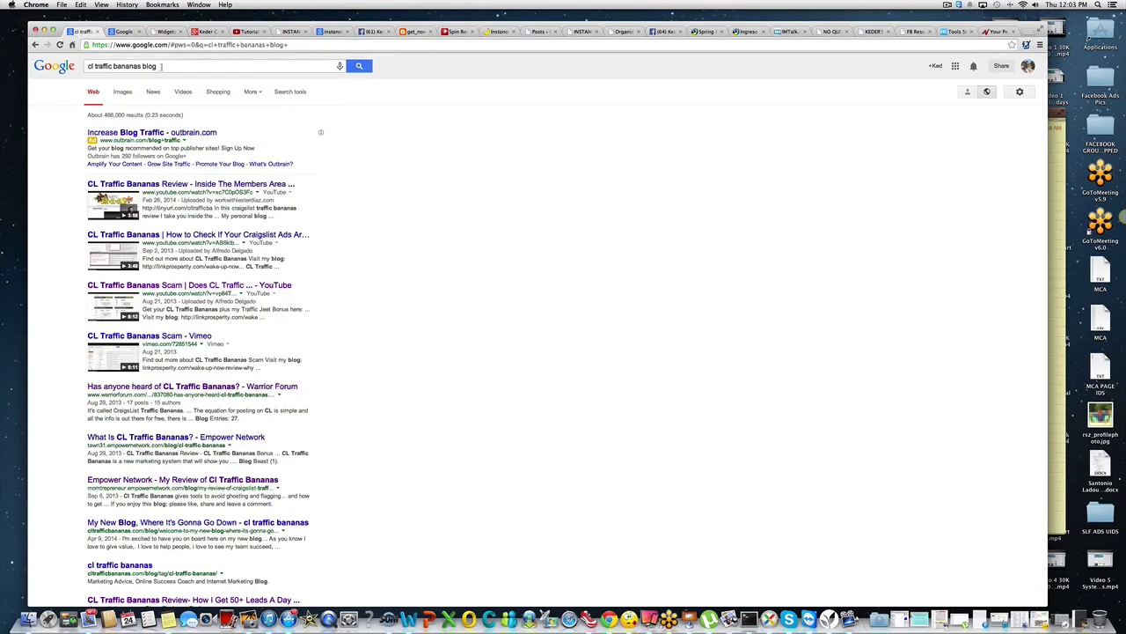
{"action": "left_click_drag", "start_coordinate": [161, 65], "coordinate": [86, 66]}
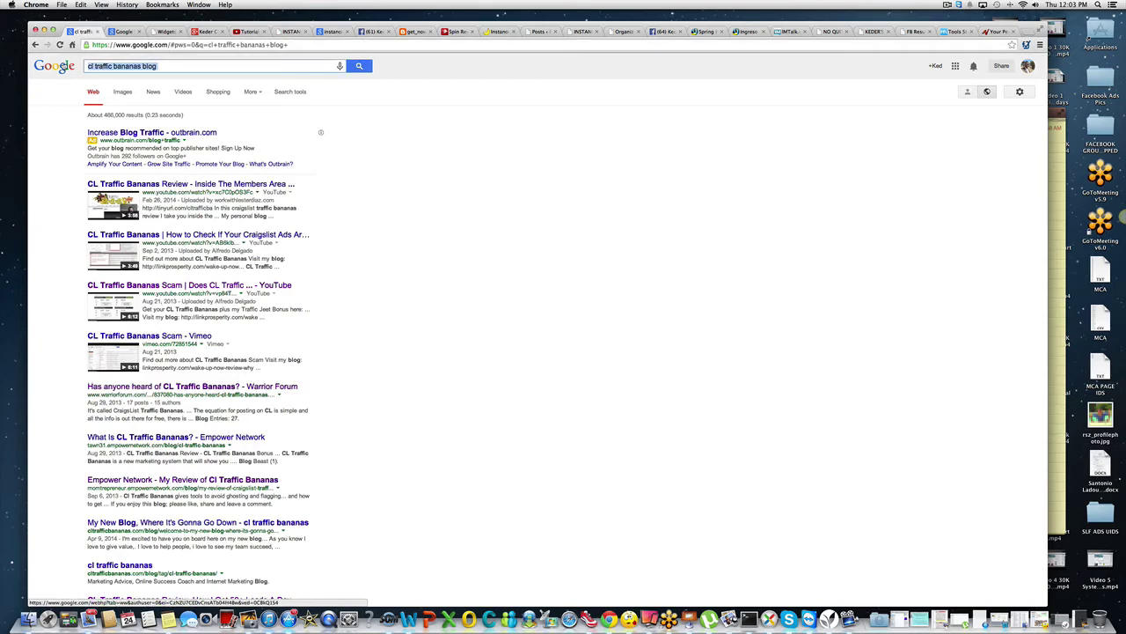
{"action": "type", "text": "webmaster"}
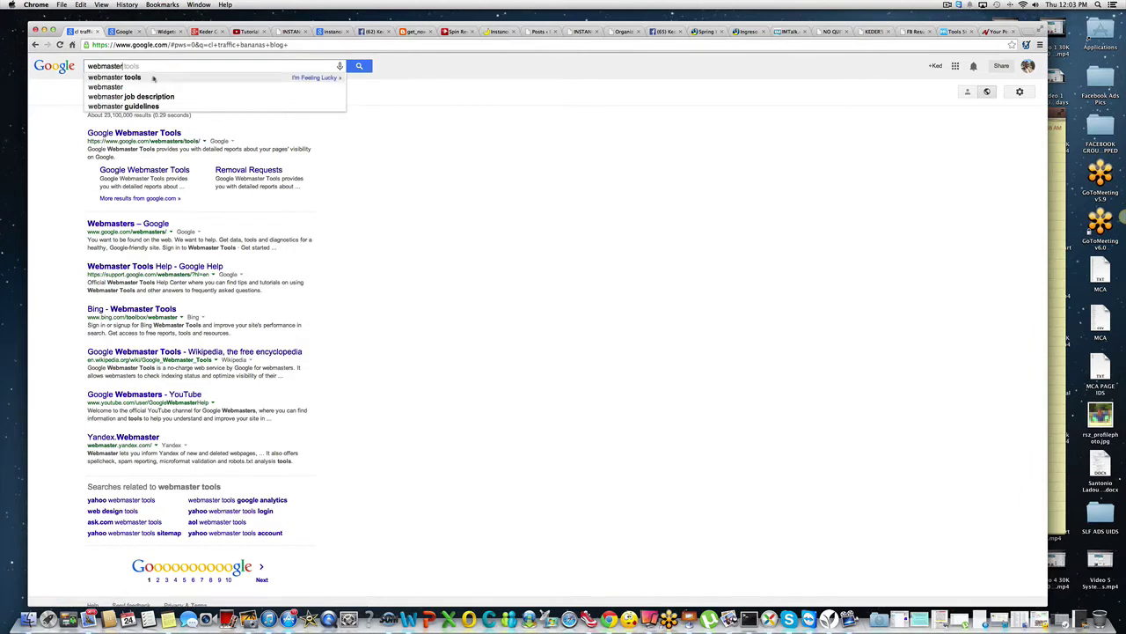
{"action": "left_click", "coordinate": [141, 77]}
{"action": "left_click", "coordinate": [165, 133]}
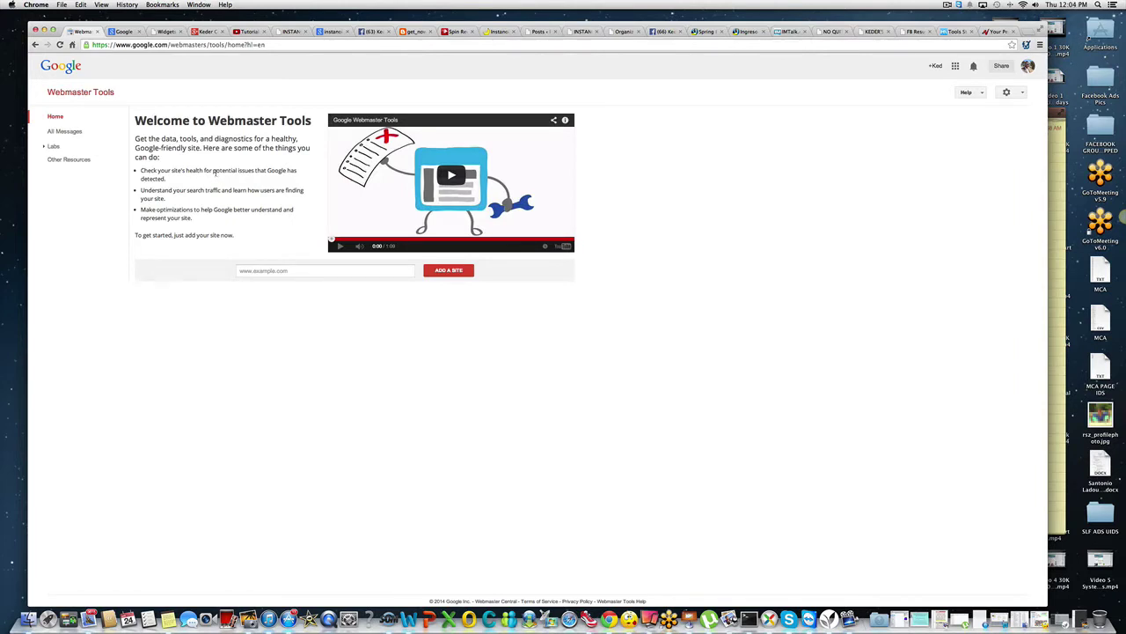
{"action": "left_click", "coordinate": [95, 94]}
{"action": "left_click", "coordinate": [121, 32]}
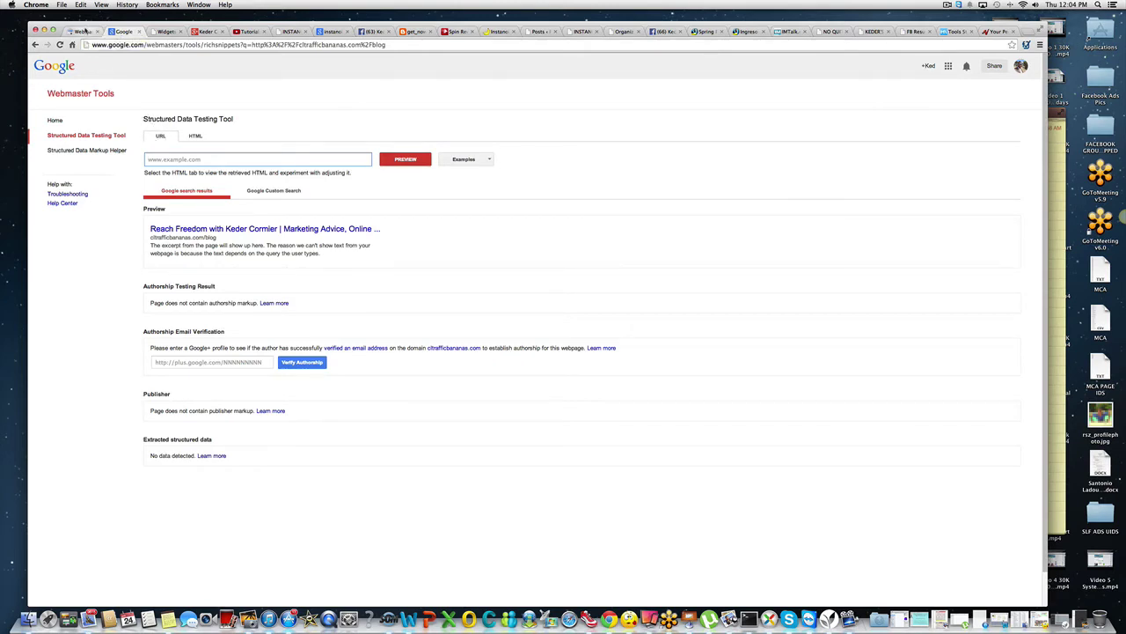
- Go to google.com, search for "structured data testing tool", and open Google's Structured Data Testing Tool page
{"action": "left_click", "coordinate": [85, 31]}
{"action": "left_click", "coordinate": [140, 44]}
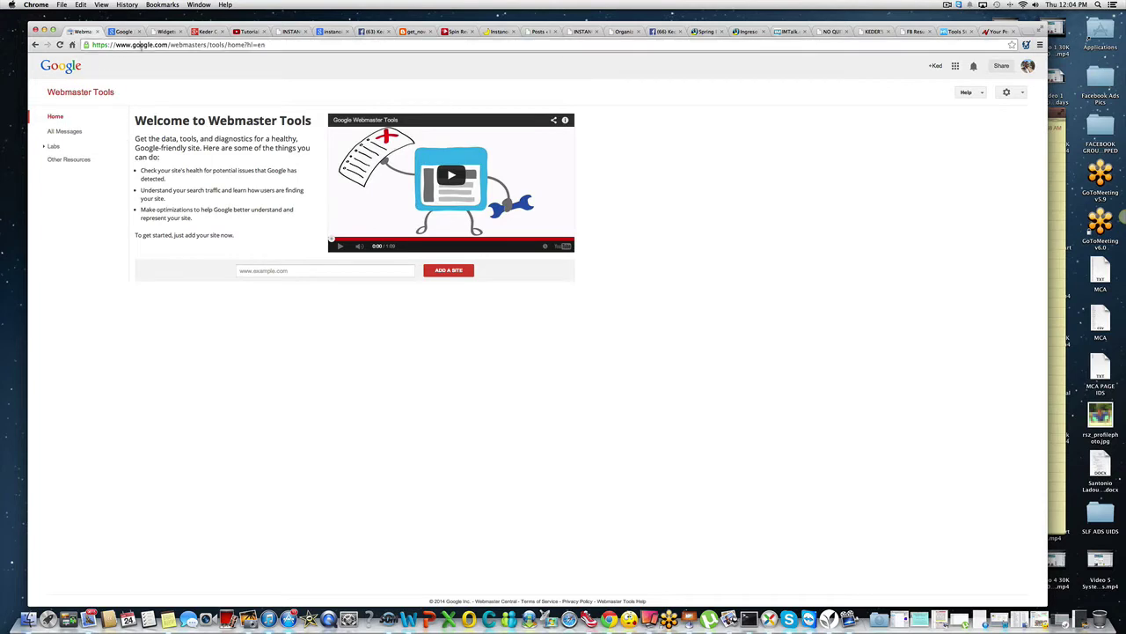
{"action": "type", "text": "google.com"}
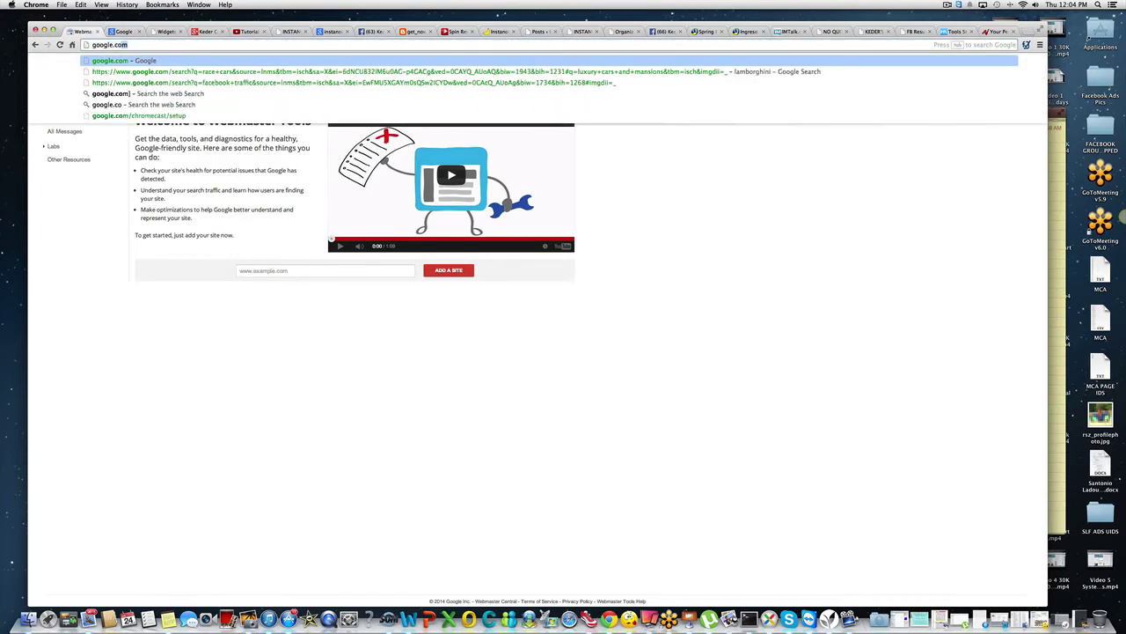
{"action": "key", "text": "Return"}
{"action": "left_click", "coordinate": [121, 32]}
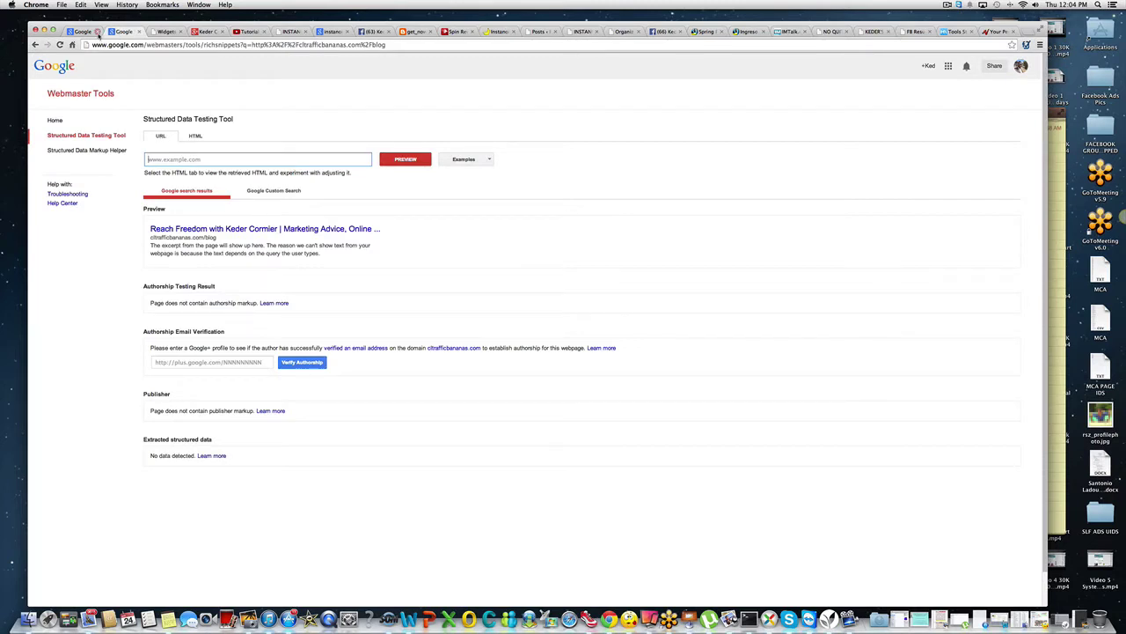
{"action": "left_click", "coordinate": [83, 32]}
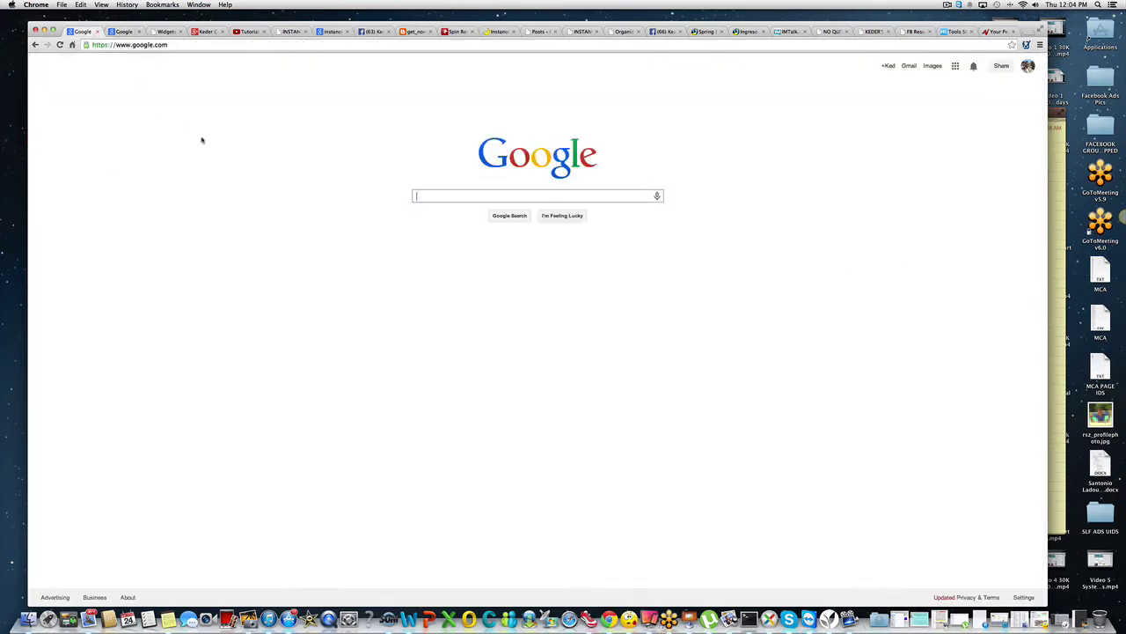
{"action": "type", "text": "st"}
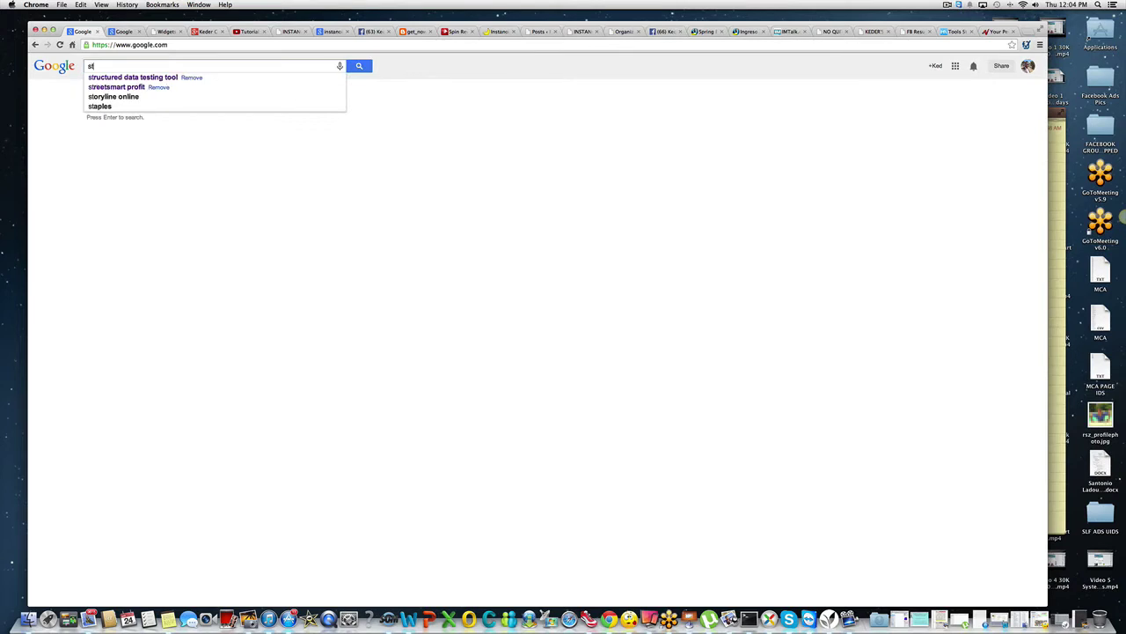
{"action": "left_click", "coordinate": [138, 77]}
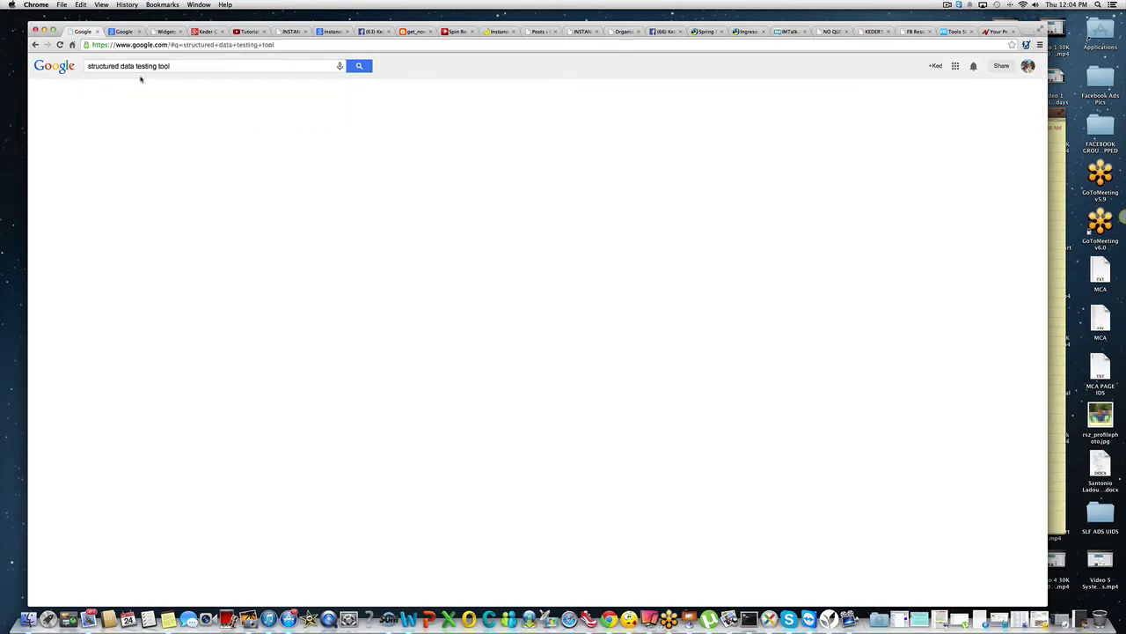
{"action": "left_click", "coordinate": [155, 134]}
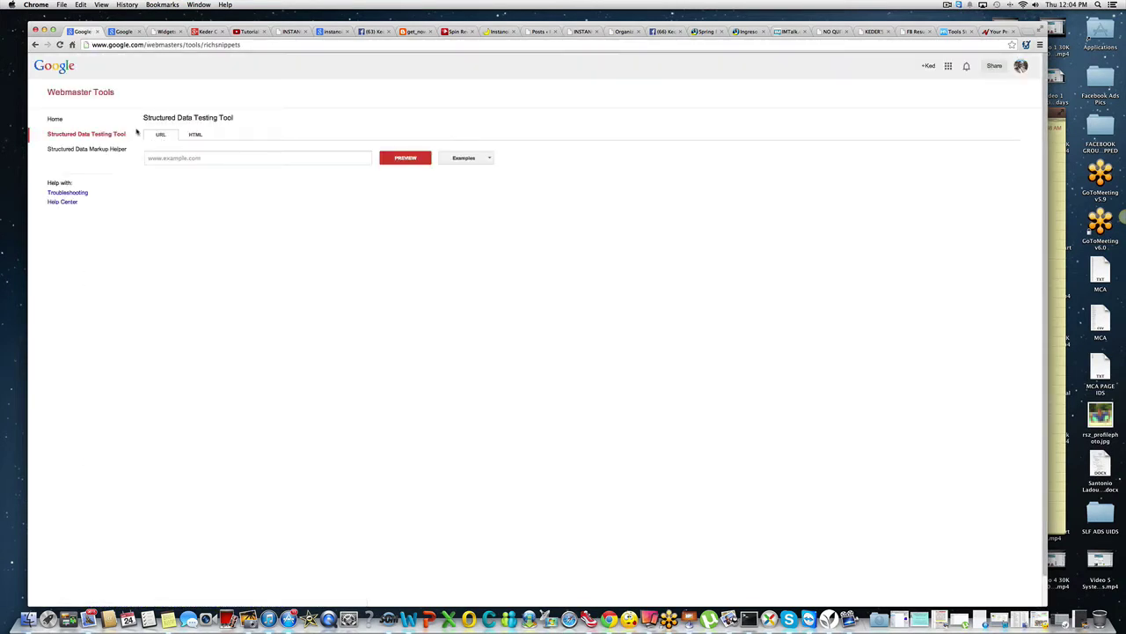
{"action": "left_click", "coordinate": [204, 159]}
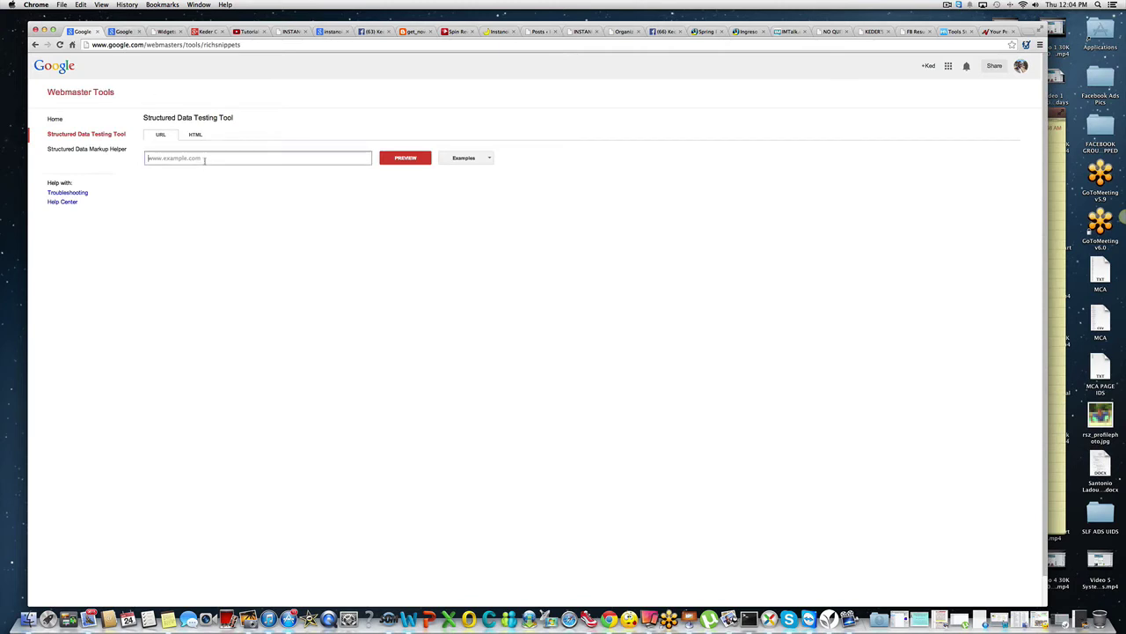
{"action": "type", "text": "e"}
{"action": "key", "text": "BackSpace"}
{"action": "type", "text": "http"}
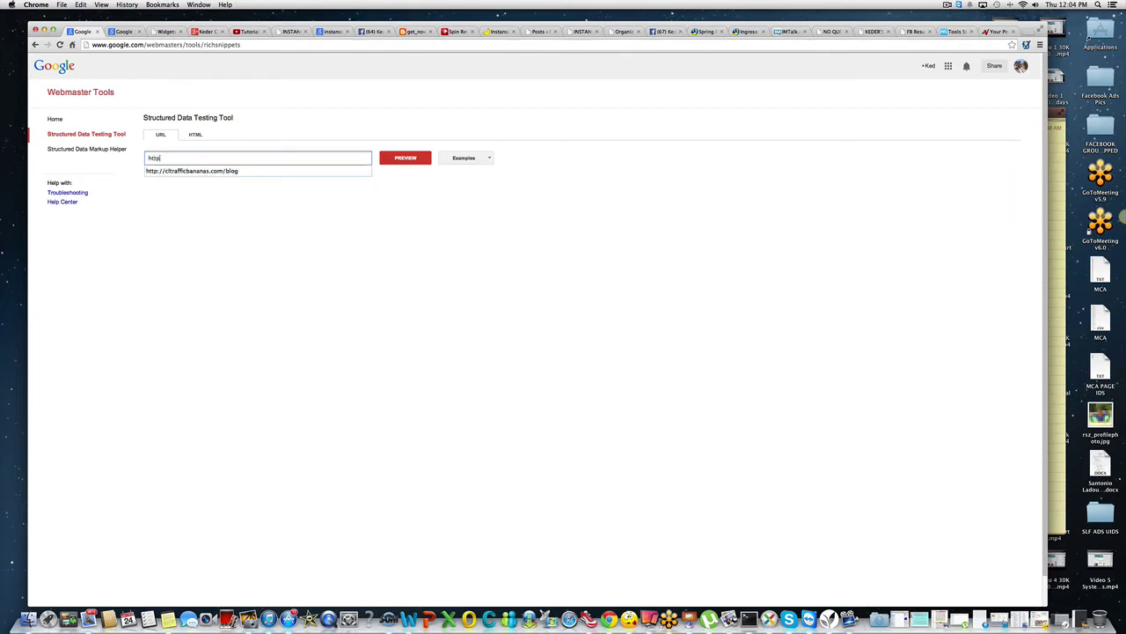
{"action": "left_click", "coordinate": [203, 171]}
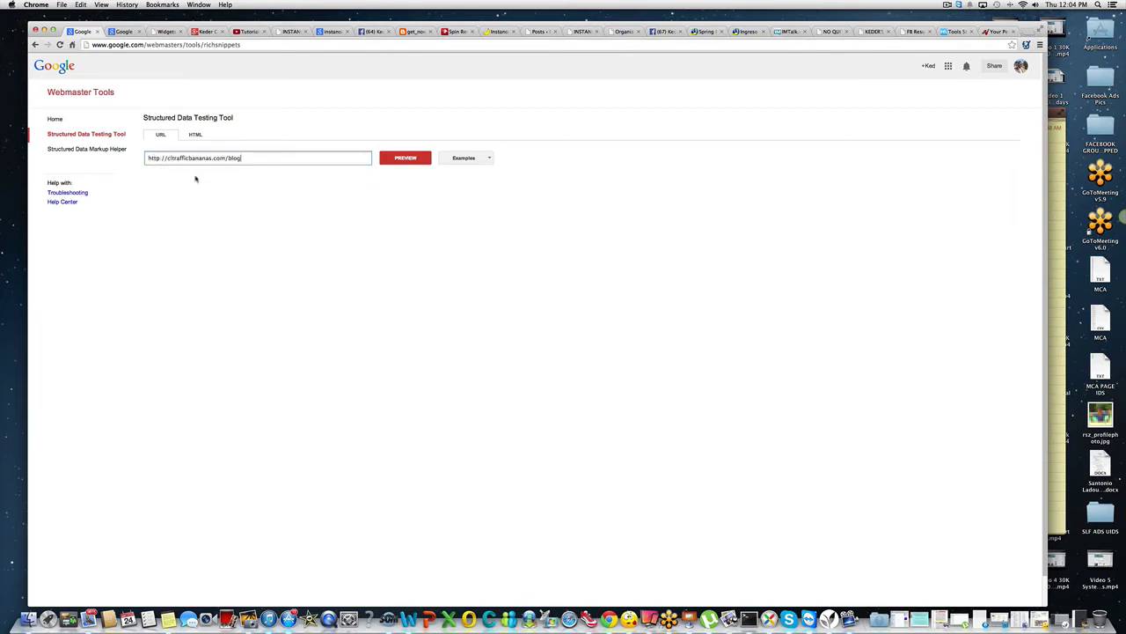
{"action": "left_click", "coordinate": [403, 160]}
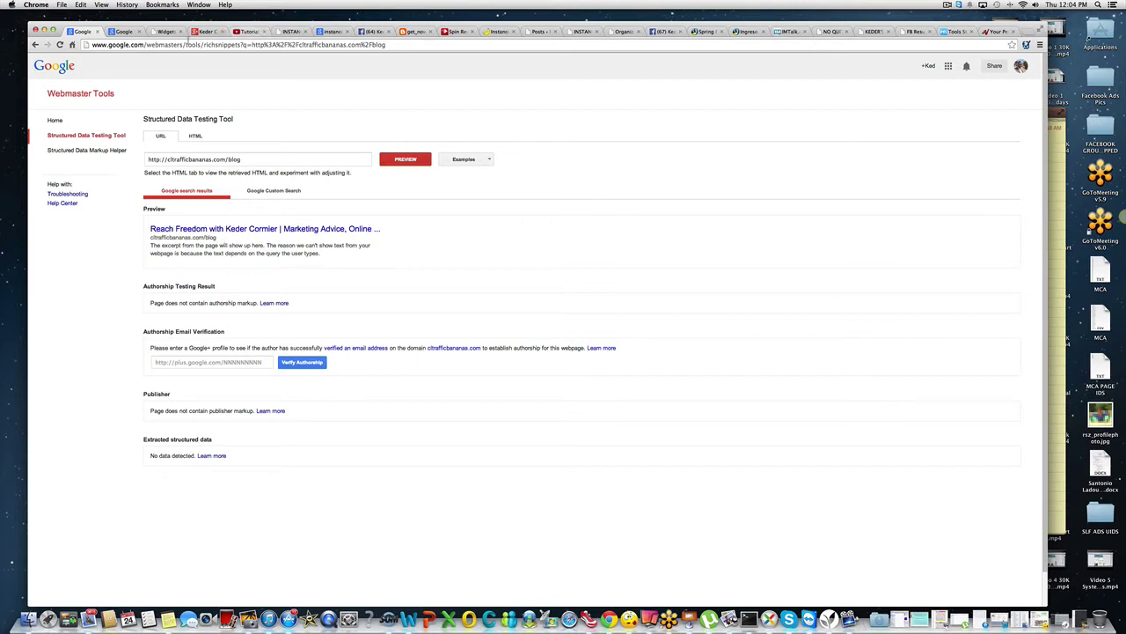
- Go to cltrafficbananas.com/blog and look over the blog's home page
{"action": "left_click", "coordinate": [125, 32]}
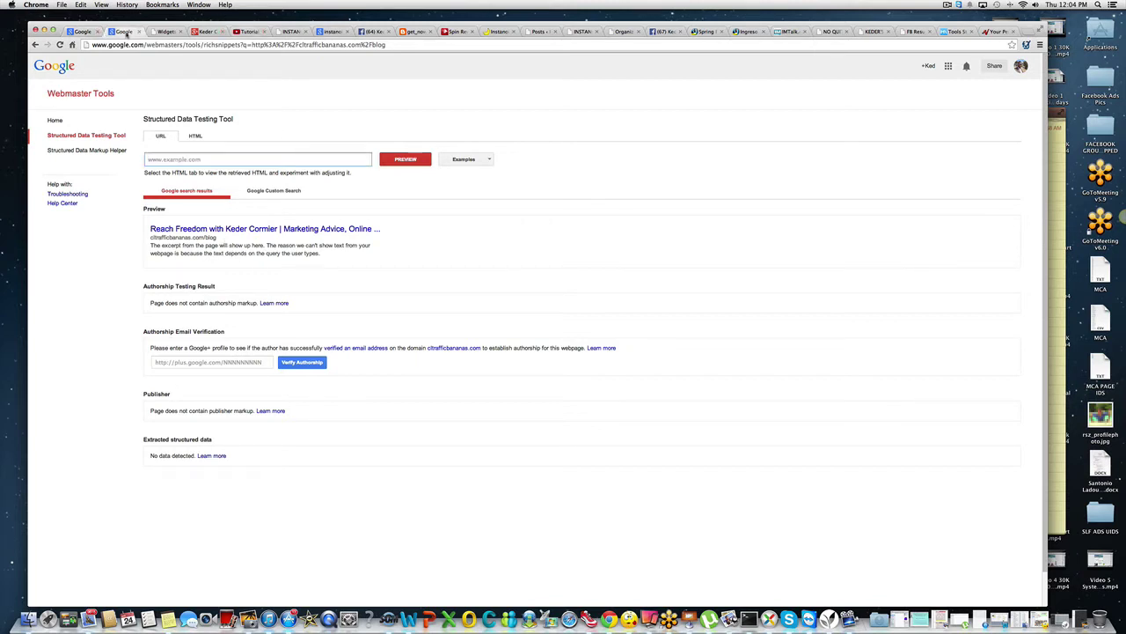
{"action": "left_click", "coordinate": [82, 31]}
{"action": "left_click", "coordinate": [130, 44]}
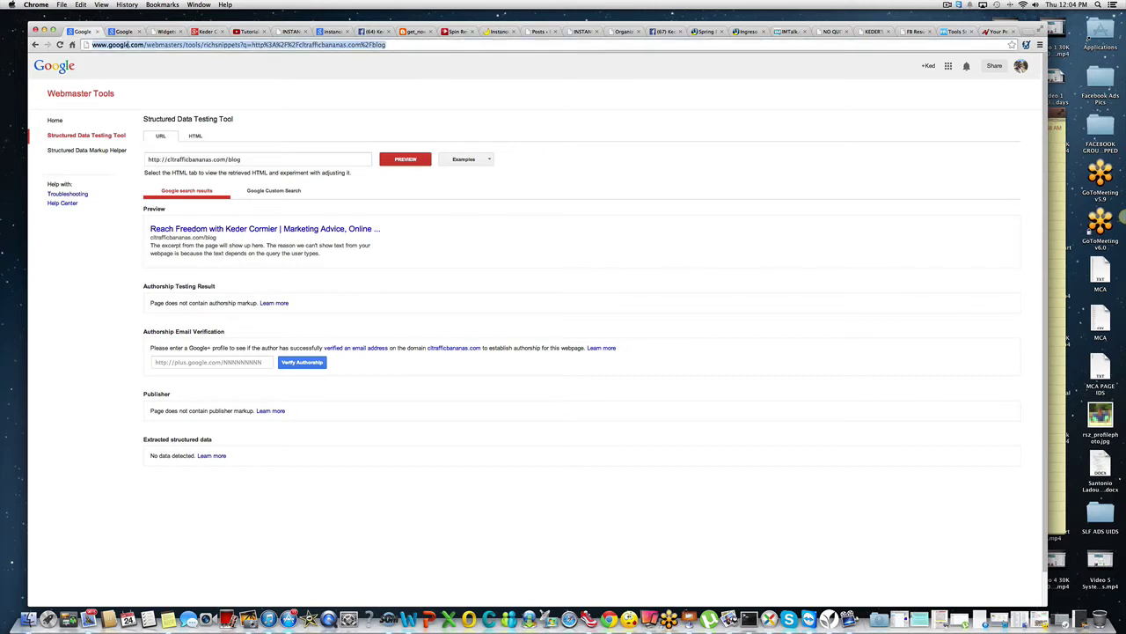
{"action": "type", "text": "cl"}
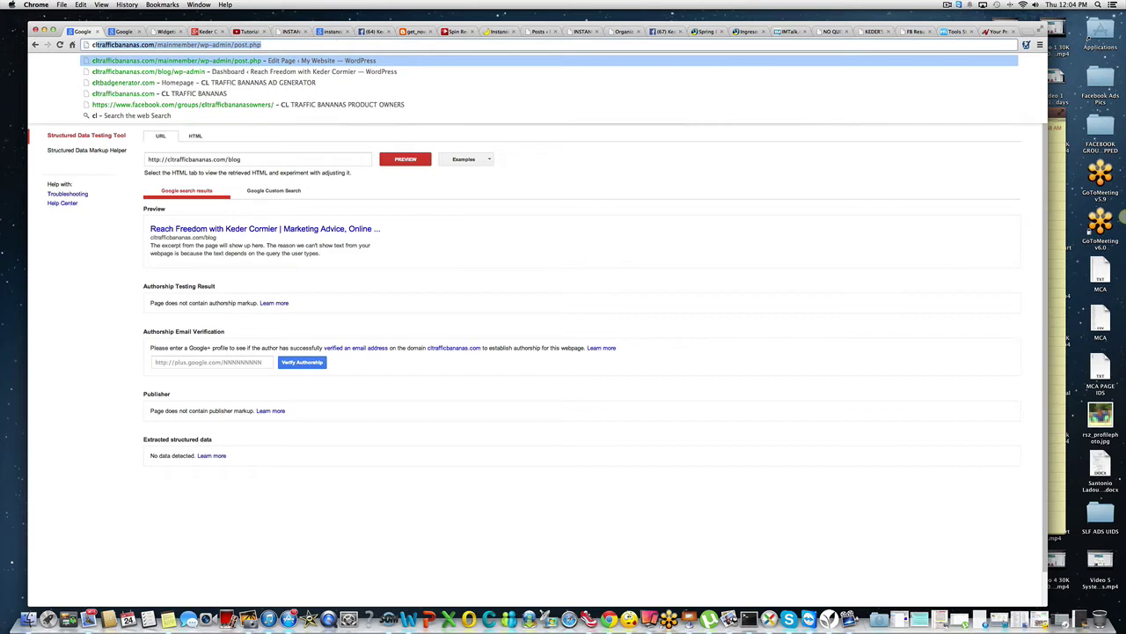
{"action": "key", "text": "Right"}
{"action": "key", "text": "BackSpace"}
{"action": "key", "text": "BackSpace"}
{"action": "key", "text": "BackSpace"}
{"action": "key", "text": "BackSpace"}
{"action": "key", "text": "BackSpace"}
{"action": "key", "text": "BackSpace"}
{"action": "key", "text": "BackSpace"}
{"action": "key", "text": "BackSpace"}
{"action": "key", "text": "BackSpace"}
{"action": "key", "text": "BackSpace"}
{"action": "key", "text": "BackSpace"}
{"action": "key", "text": "BackSpace"}
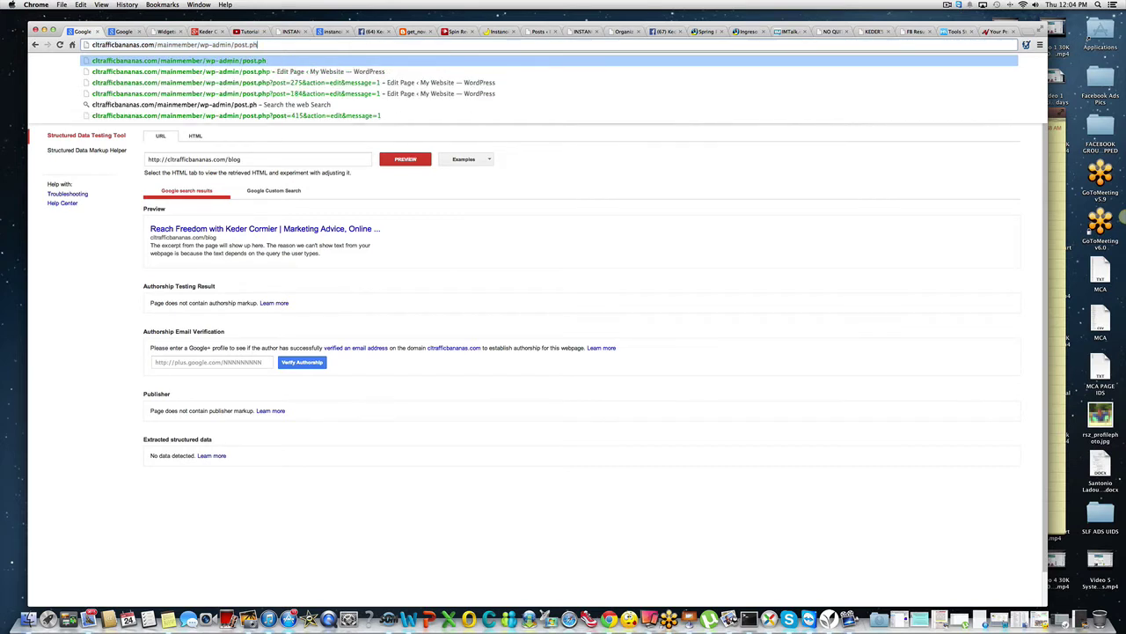
{"action": "key", "text": "BackSpace"}
{"action": "key", "text": "BackSpace"}
{"action": "key", "text": "BackSpace"}
{"action": "key", "text": "BackSpace"}
{"action": "key", "text": "BackSpace"}
{"action": "key", "text": "BackSpace"}
{"action": "key", "text": "BackSpace"}
{"action": "key", "text": "BackSpace"}
{"action": "key", "text": "BackSpace"}
{"action": "key", "text": "BackSpace"}
{"action": "key", "text": "BackSpace"}
{"action": "key", "text": "BackSpace"}
{"action": "key", "text": "BackSpace"}
{"action": "key", "text": "BackSpace"}
{"action": "key", "text": "BackSpace"}
{"action": "key", "text": "BackSpace"}
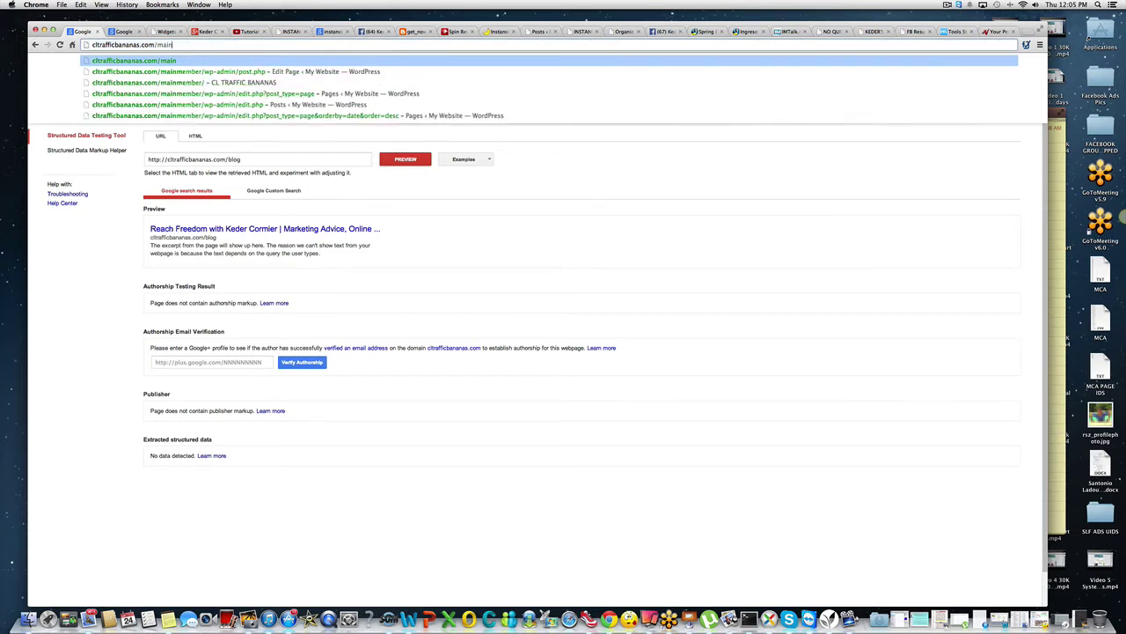
{"action": "type", "text": "blog"}
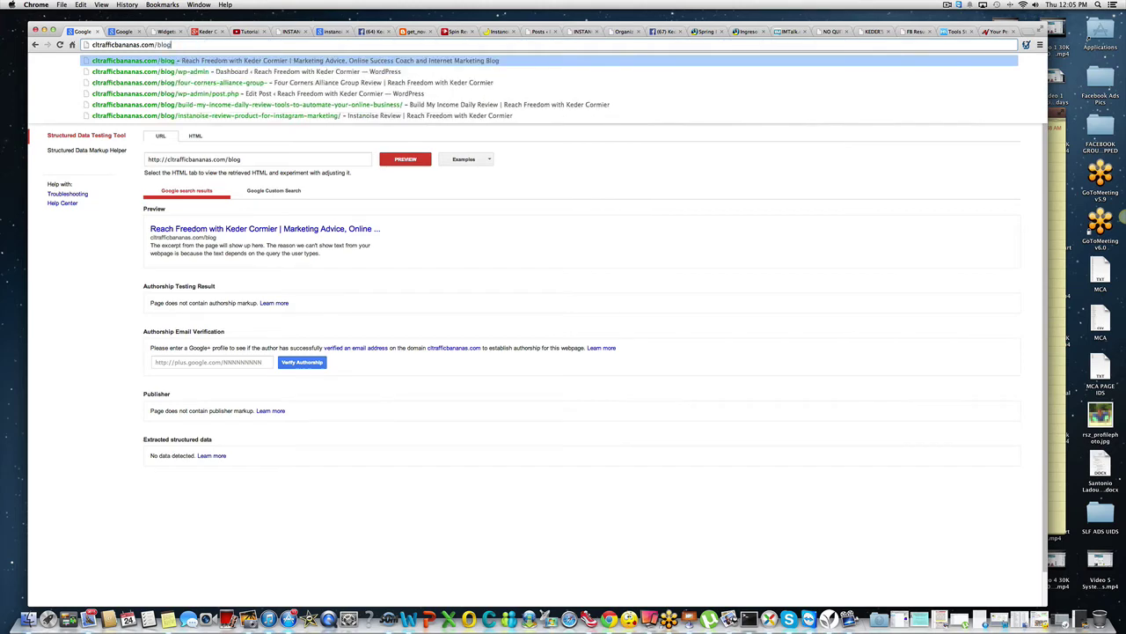
{"action": "key", "text": "Return"}
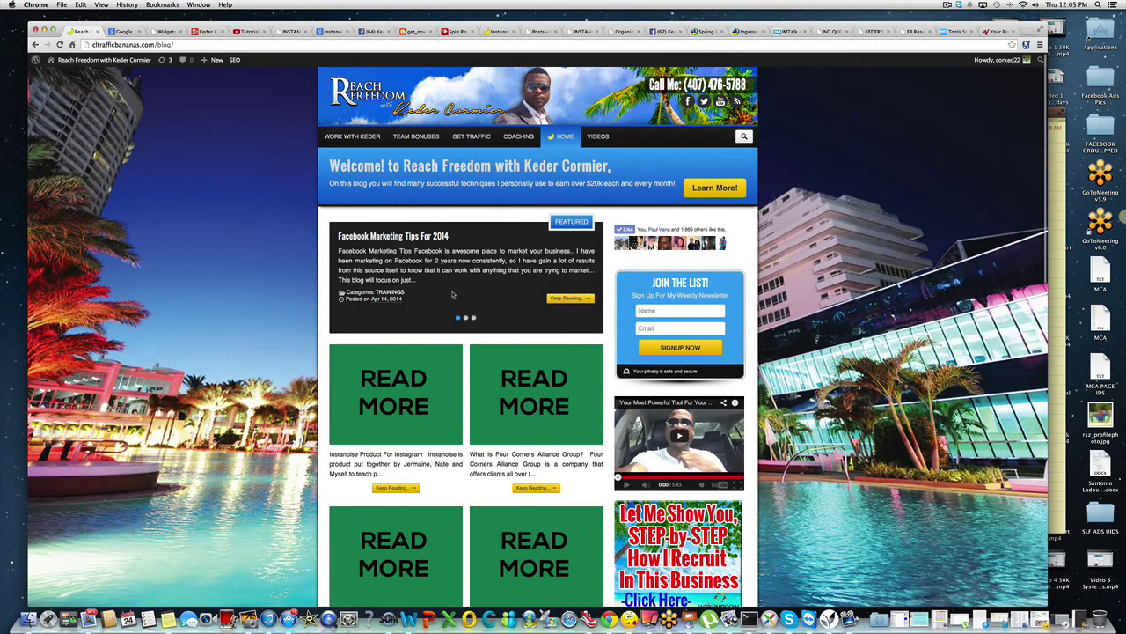
{"action": "scroll", "coordinate": [453, 294], "scroll_direction": "down", "scroll_amount": 6}
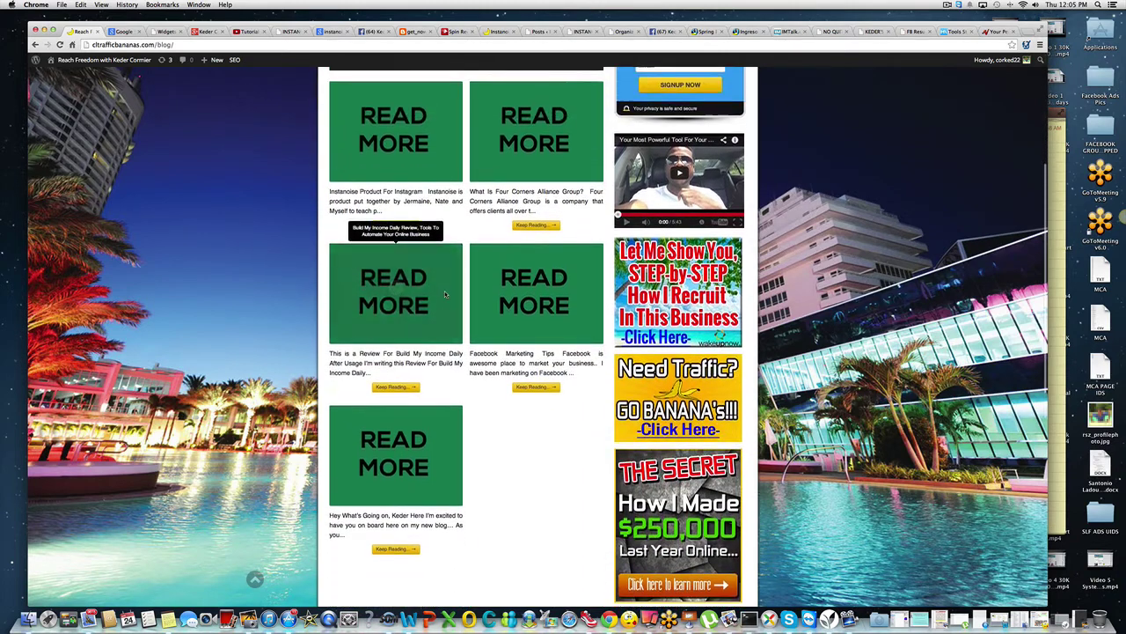
{"action": "scroll", "coordinate": [446, 295], "scroll_direction": "up", "scroll_amount": 5}
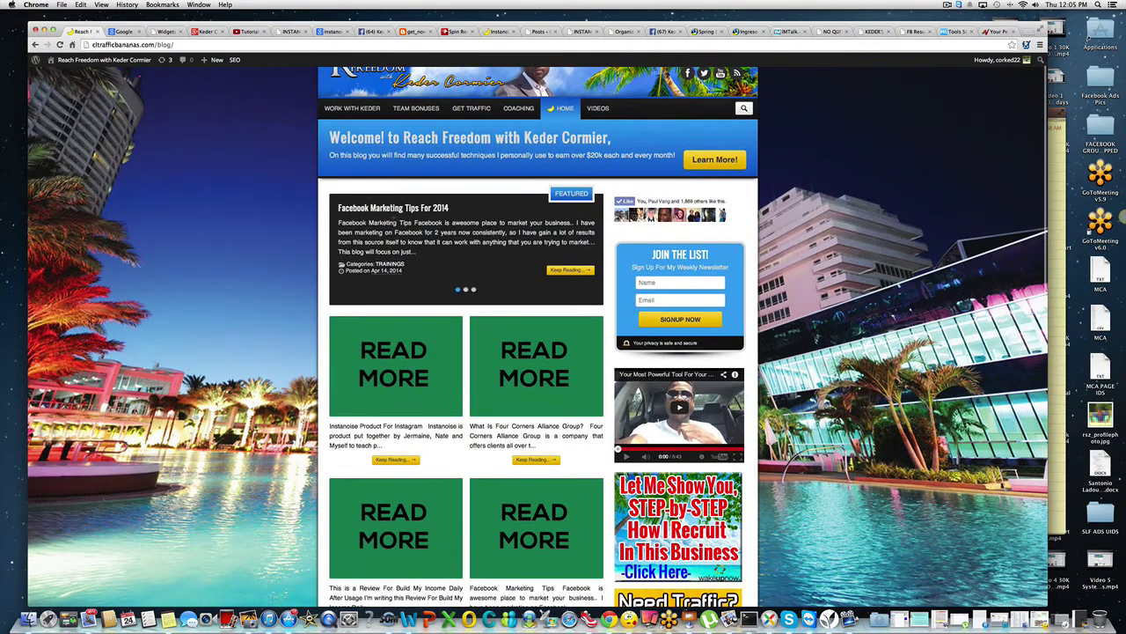
{"action": "scroll", "coordinate": [396, 236], "scroll_direction": "up", "scroll_amount": 1}
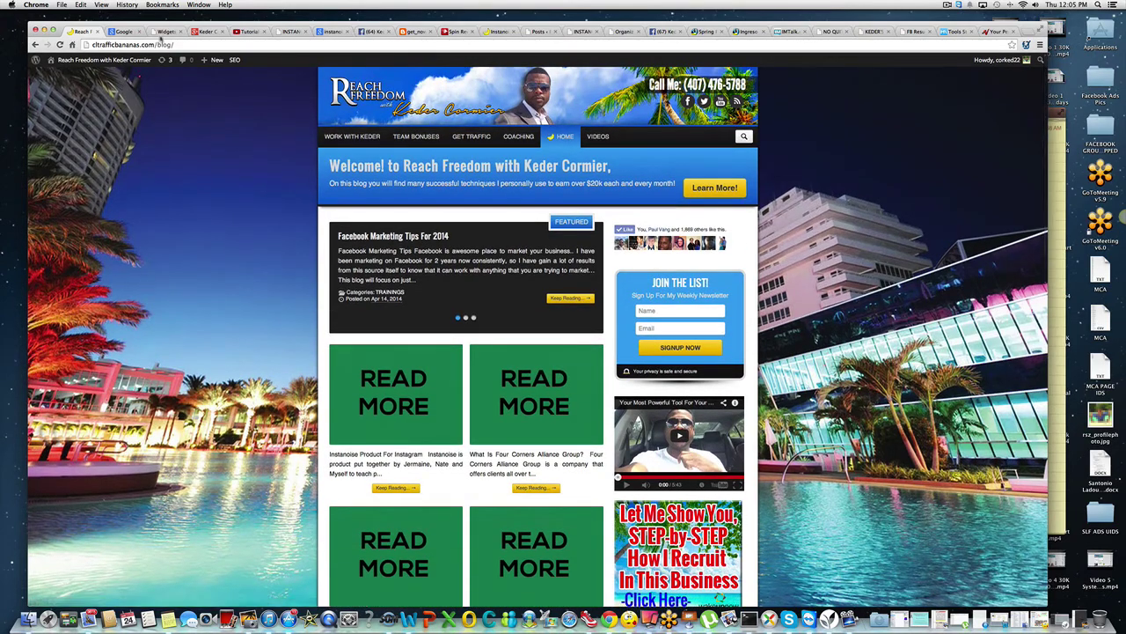
{"action": "left_click", "coordinate": [125, 32]}
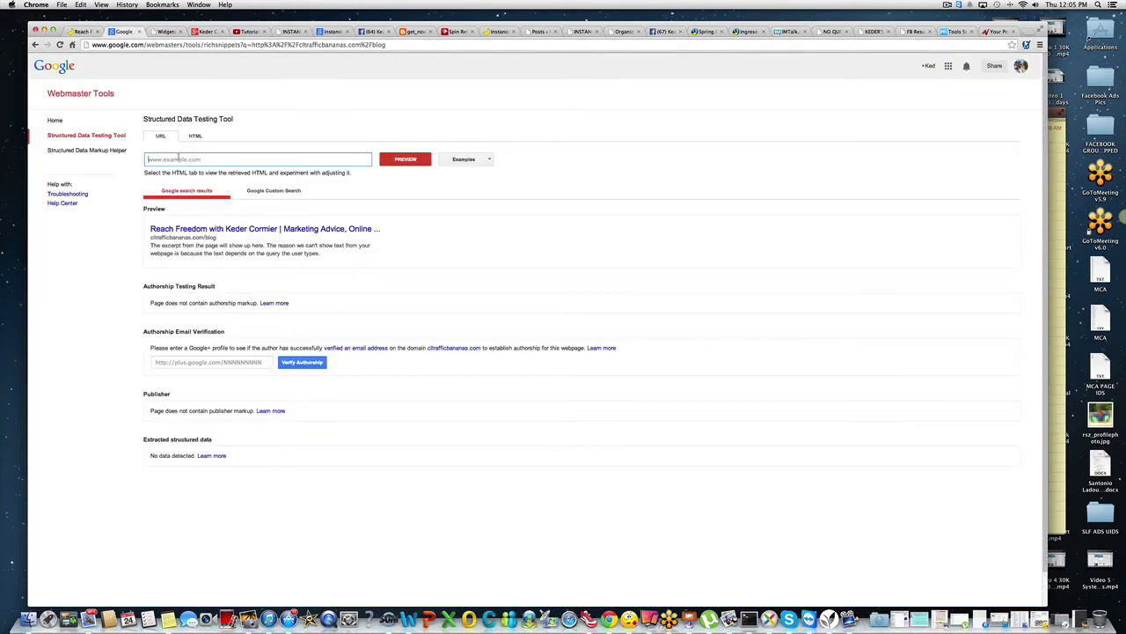
{"action": "left_click", "coordinate": [177, 159]}
{"action": "left_click", "coordinate": [195, 174]}
{"action": "left_click", "coordinate": [405, 163]}
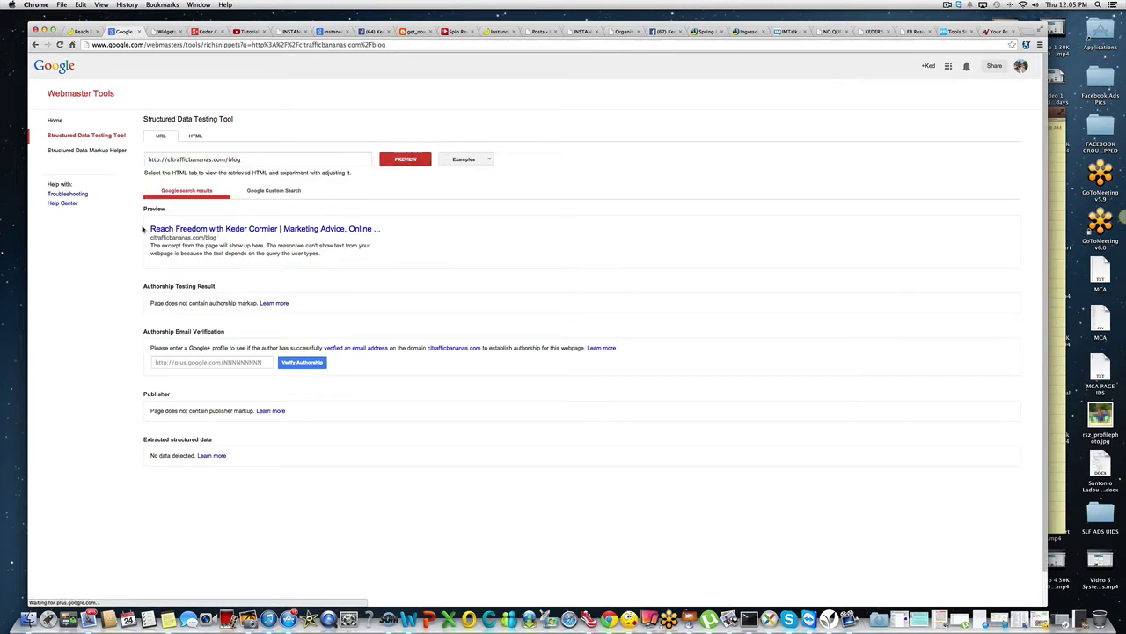
{"action": "left_click_drag", "start_coordinate": [148, 228], "coordinate": [352, 261]}
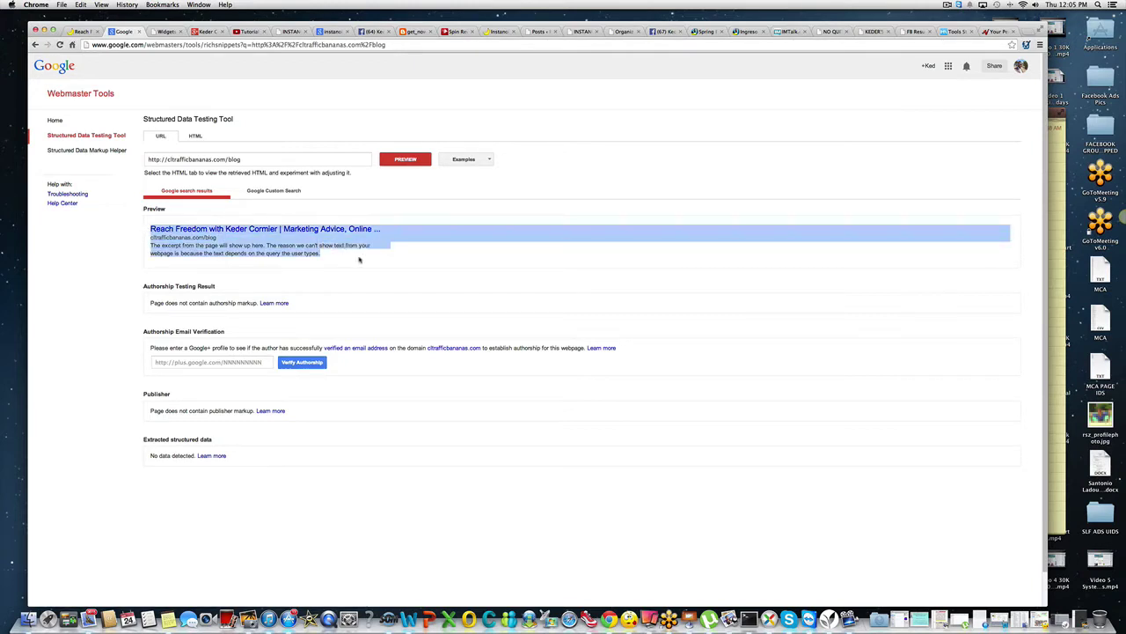
{"action": "left_click", "coordinate": [347, 259]}
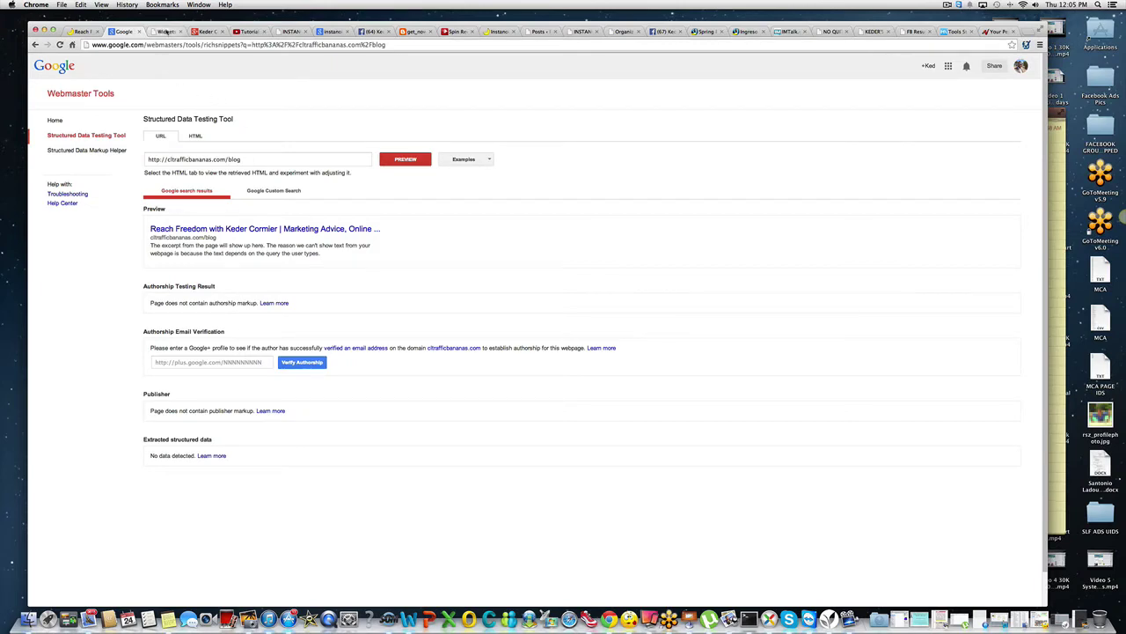
- Return to the blog and open the Widgets page of its WordPress dashboard
{"action": "left_click", "coordinate": [77, 32]}
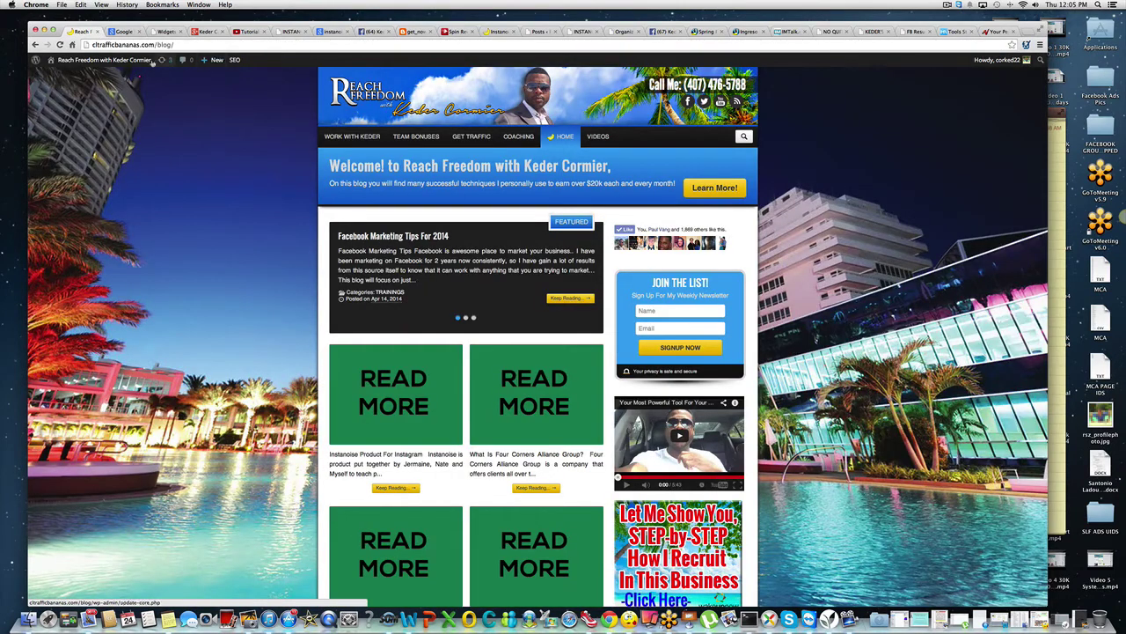
{"action": "left_click", "coordinate": [62, 76]}
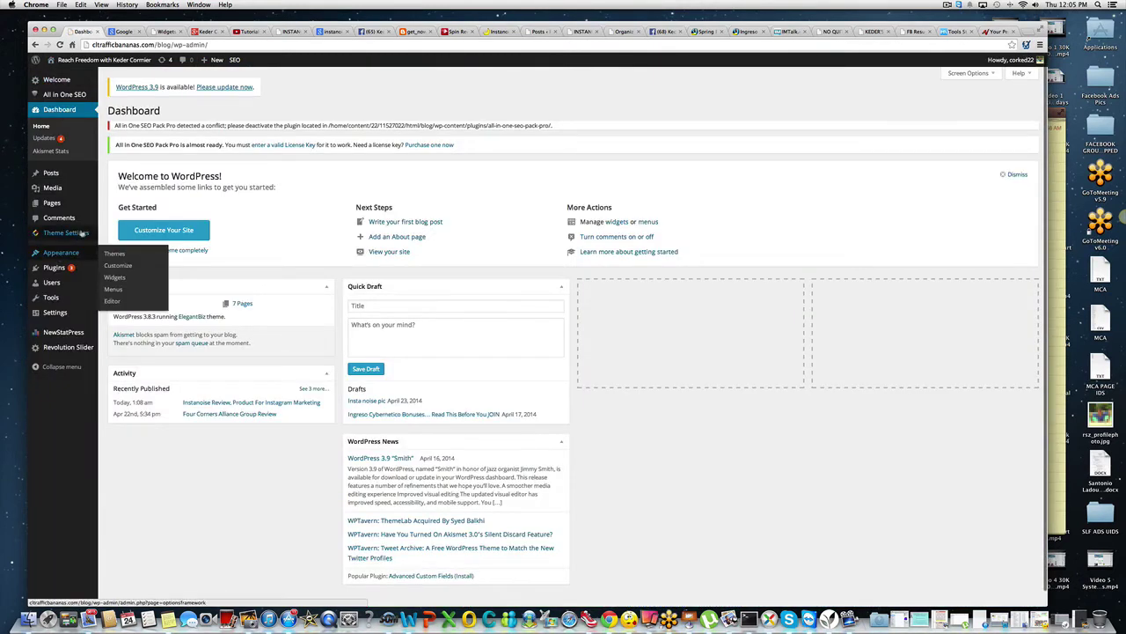
{"action": "mouse_move", "coordinate": [64, 255]}
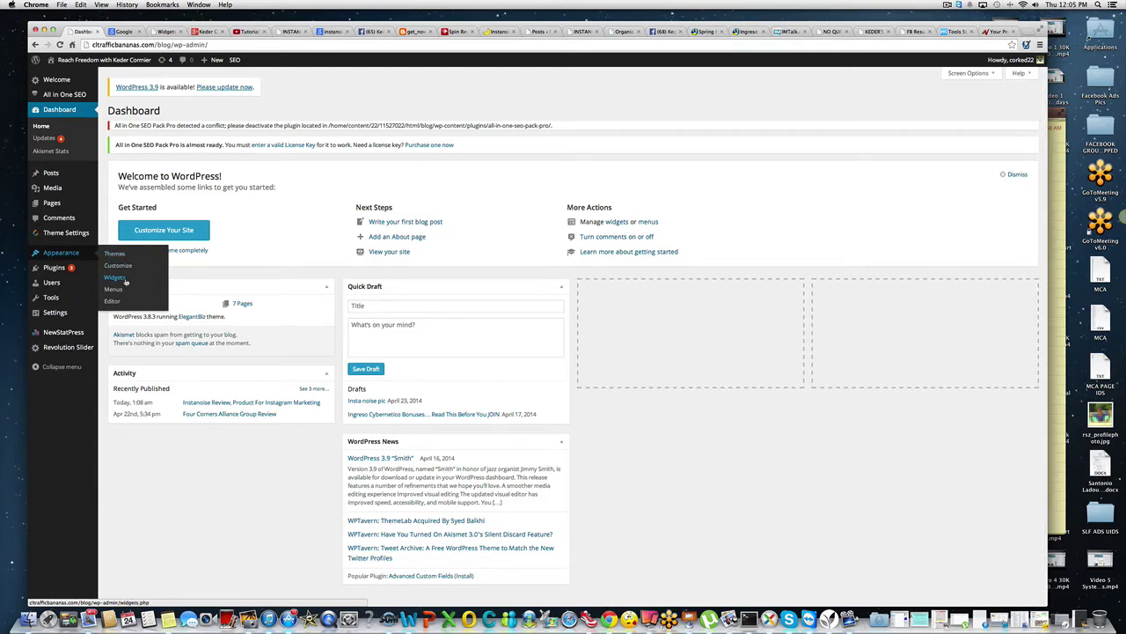
{"action": "left_click", "coordinate": [123, 279]}
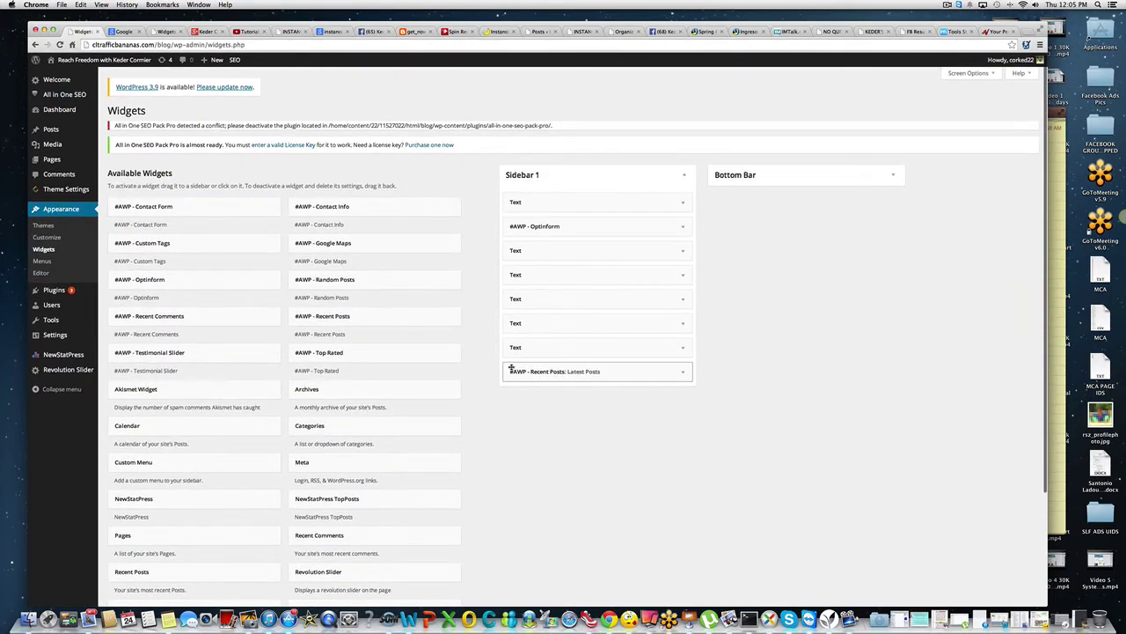
- Add an empty Text widget at the end of Sidebar 1, below the Recent Posts widget
{"action": "scroll", "coordinate": [533, 372], "scroll_direction": "down", "scroll_amount": 3}
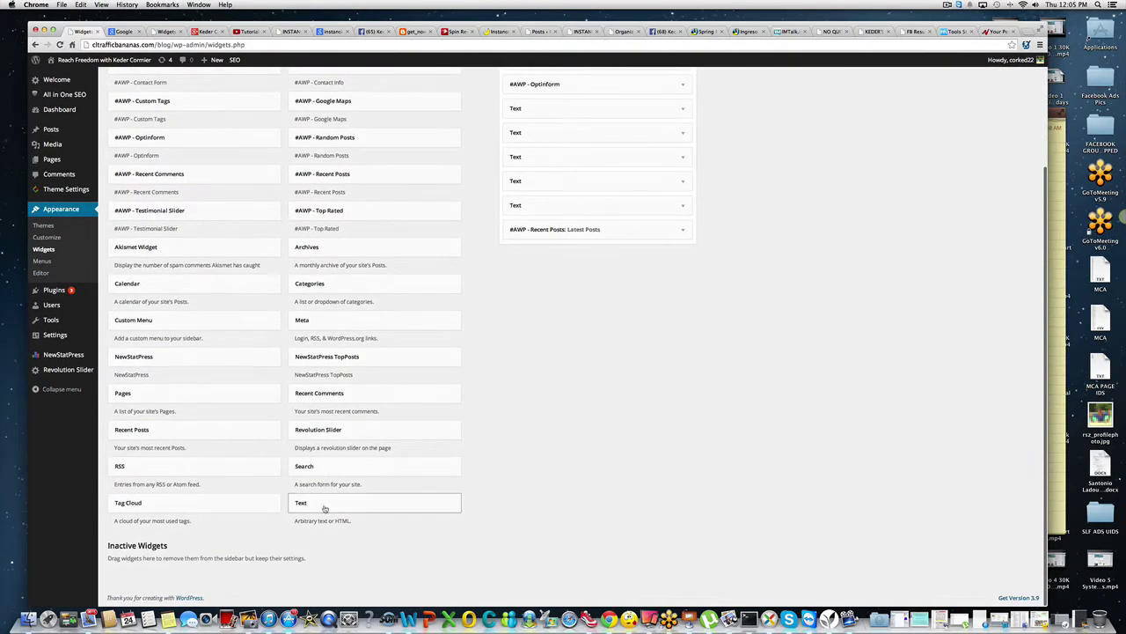
{"action": "left_click_drag", "start_coordinate": [316, 508], "coordinate": [540, 235]}
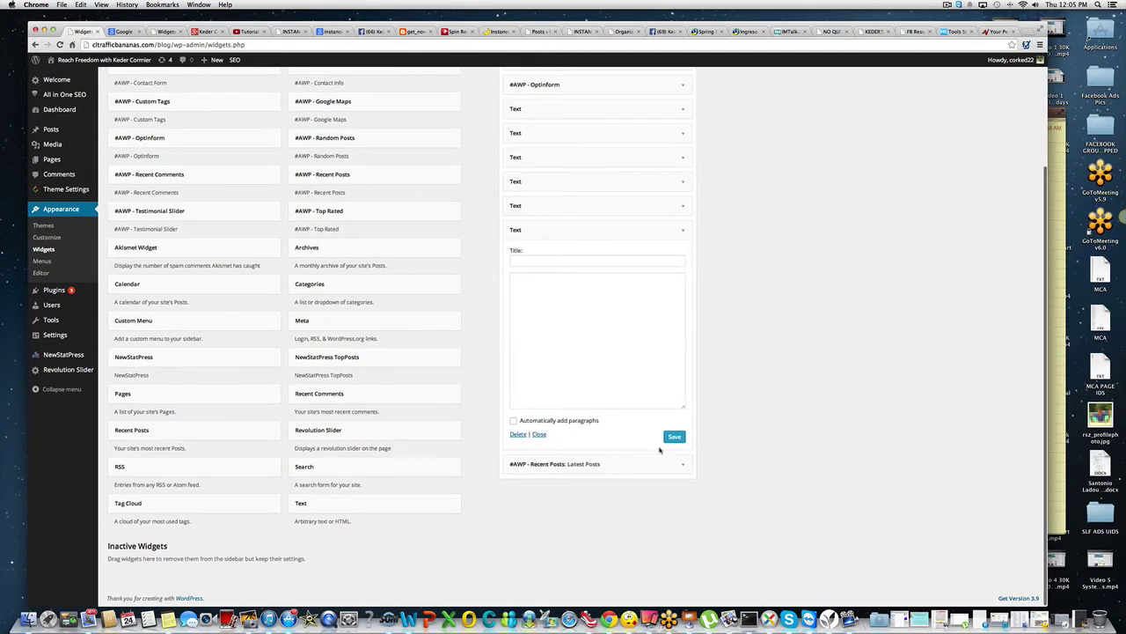
{"action": "left_click", "coordinate": [518, 433]}
{"action": "left_click_drag", "start_coordinate": [324, 508], "coordinate": [535, 276]}
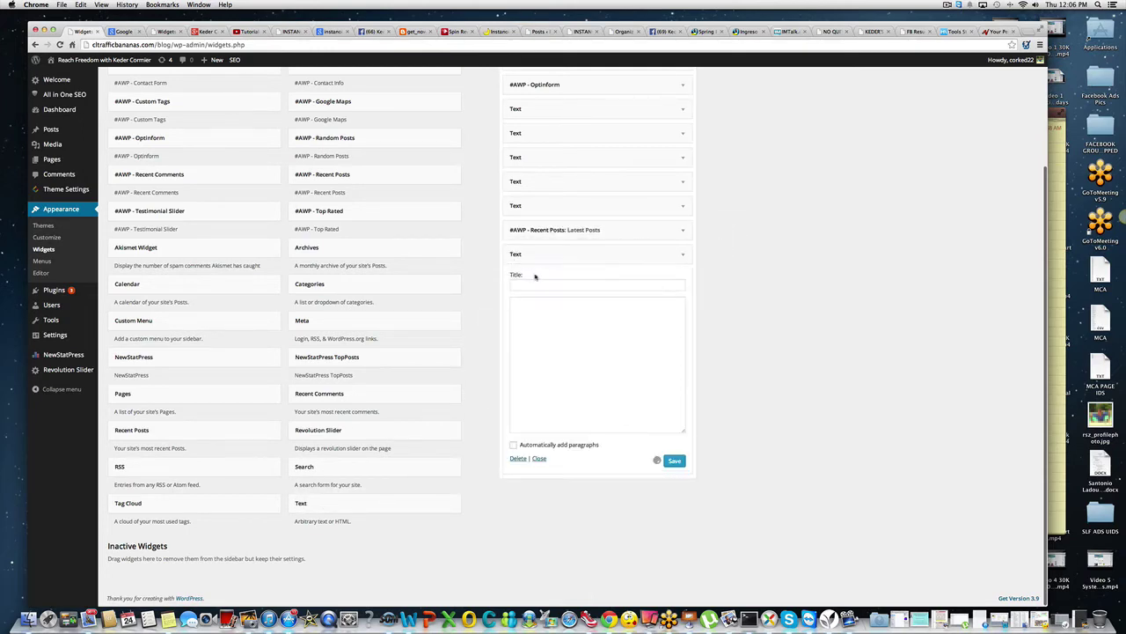
{"action": "scroll", "coordinate": [561, 315], "scroll_direction": "up", "scroll_amount": 5}
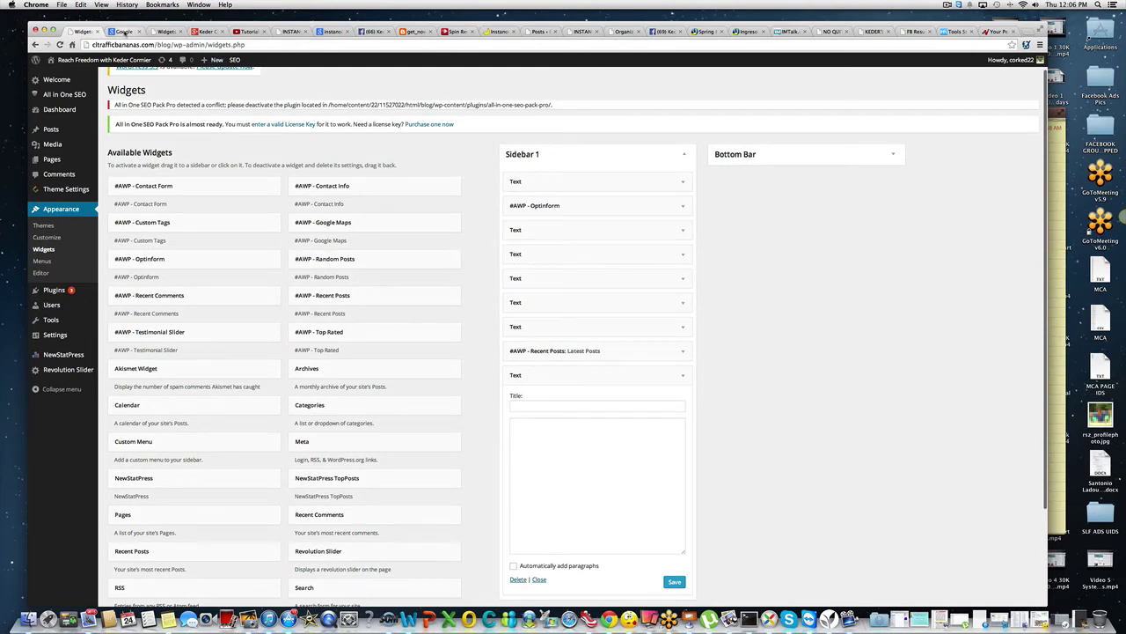
- Switch to the Google+ profile page that is already open and show the signed-in account's details
{"action": "left_click", "coordinate": [124, 31]}
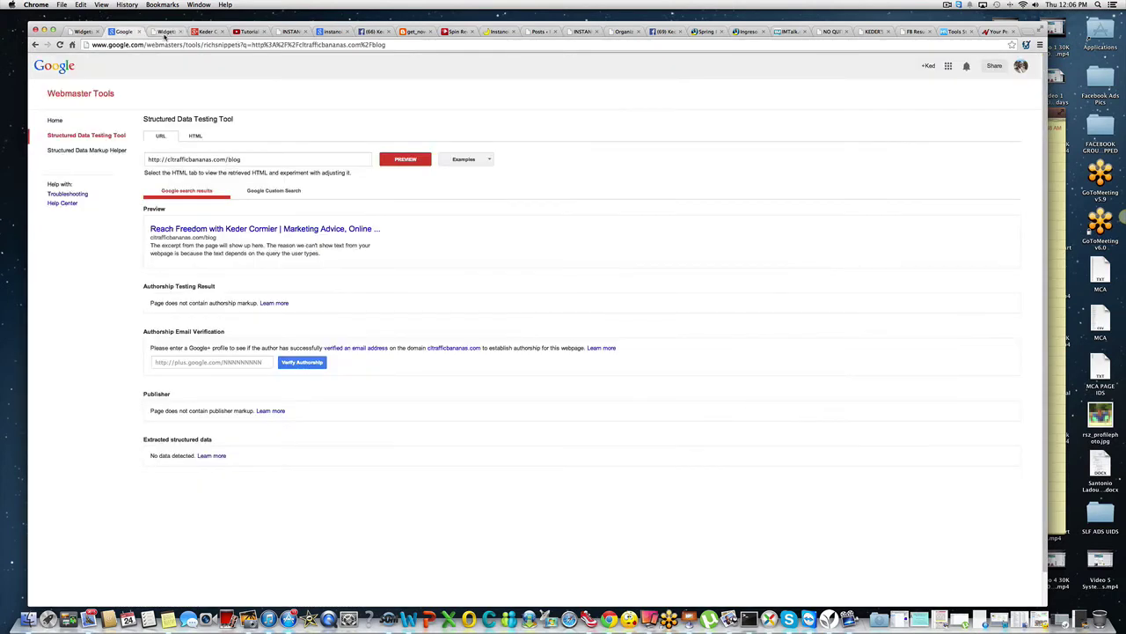
{"action": "left_click", "coordinate": [206, 32]}
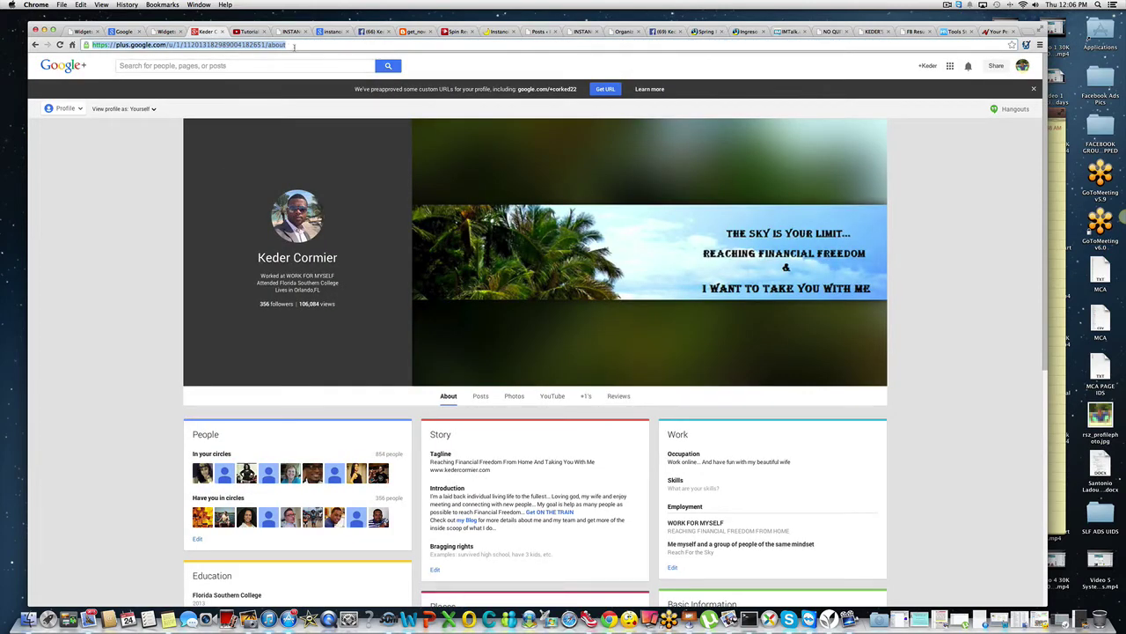
{"action": "type", "text": "go"}
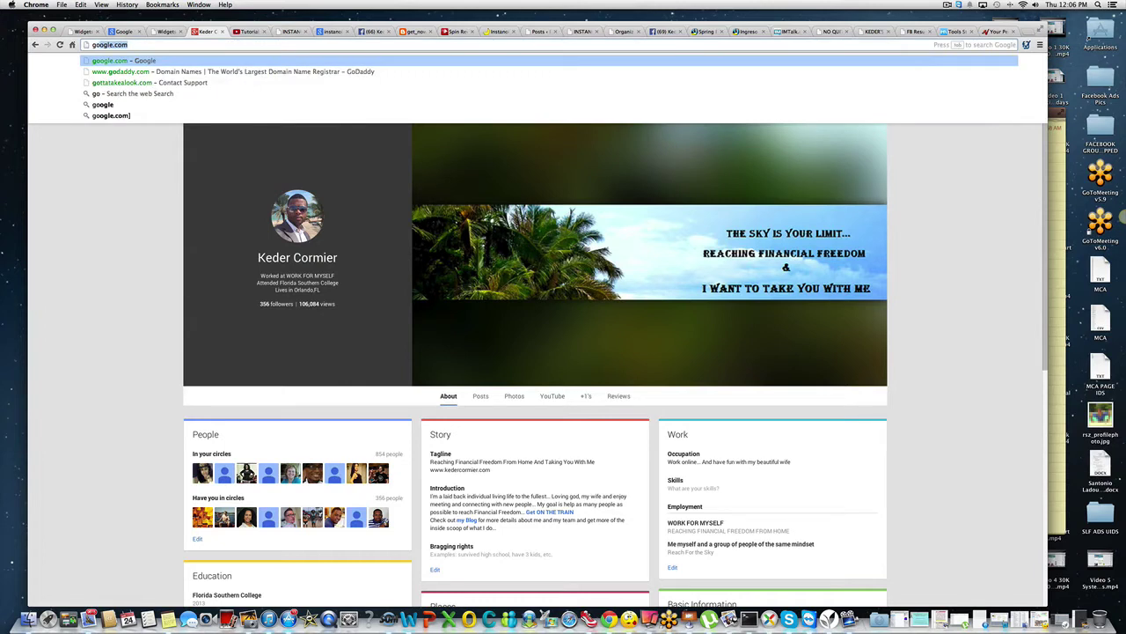
{"action": "key", "text": "BackSpace"}
{"action": "key", "text": "BackSpace"}
{"action": "key", "text": "BackSpace"}
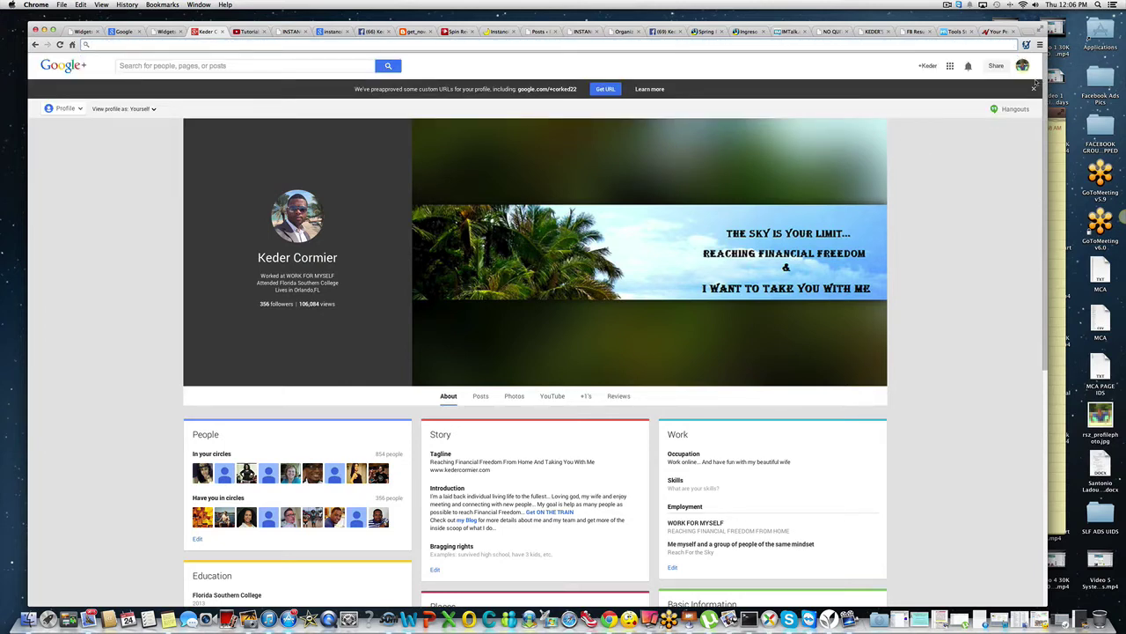
{"action": "left_click", "coordinate": [1021, 66]}
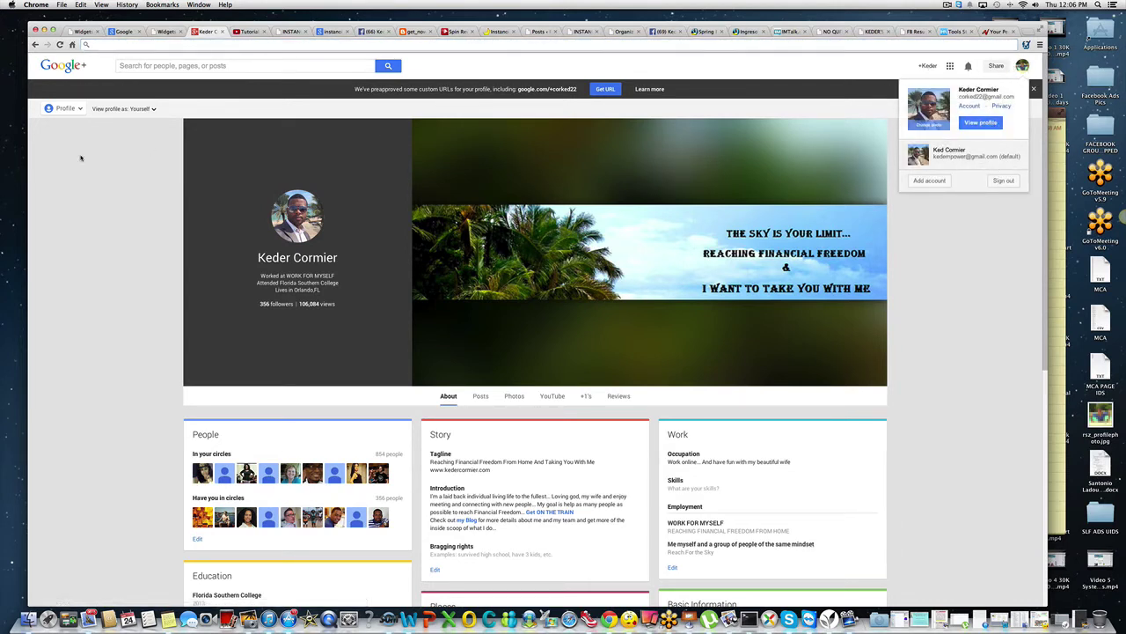
- Go to the Google+ home stream and from there open the About section of the account's own profile
{"action": "left_click", "coordinate": [64, 109]}
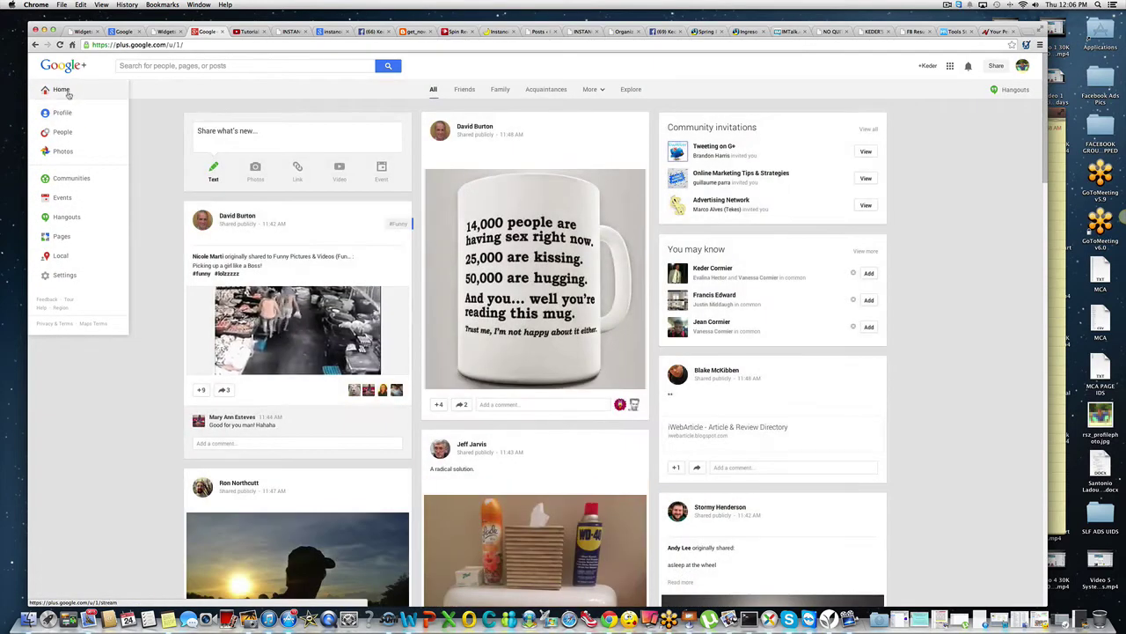
{"action": "left_click", "coordinate": [61, 90]}
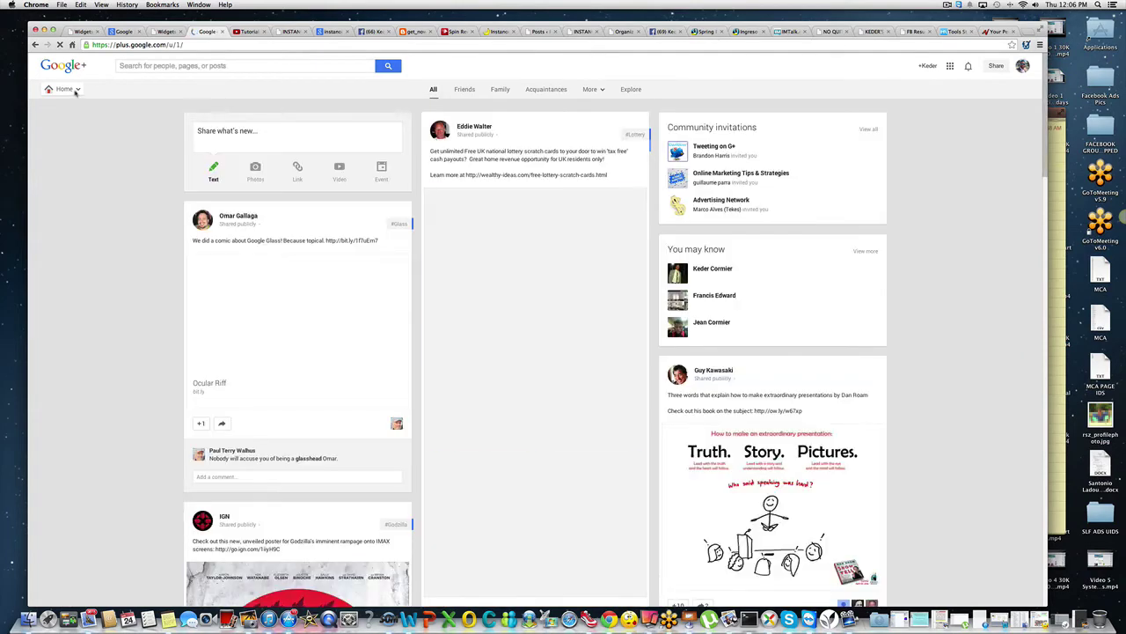
{"action": "mouse_move", "coordinate": [76, 91]}
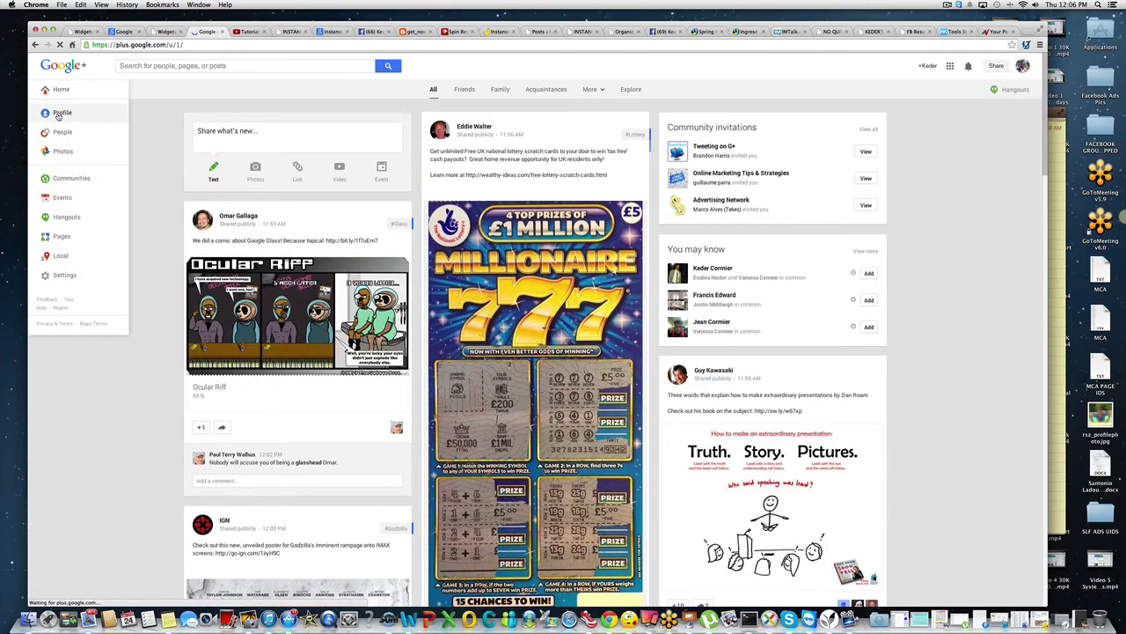
{"action": "left_click", "coordinate": [58, 114]}
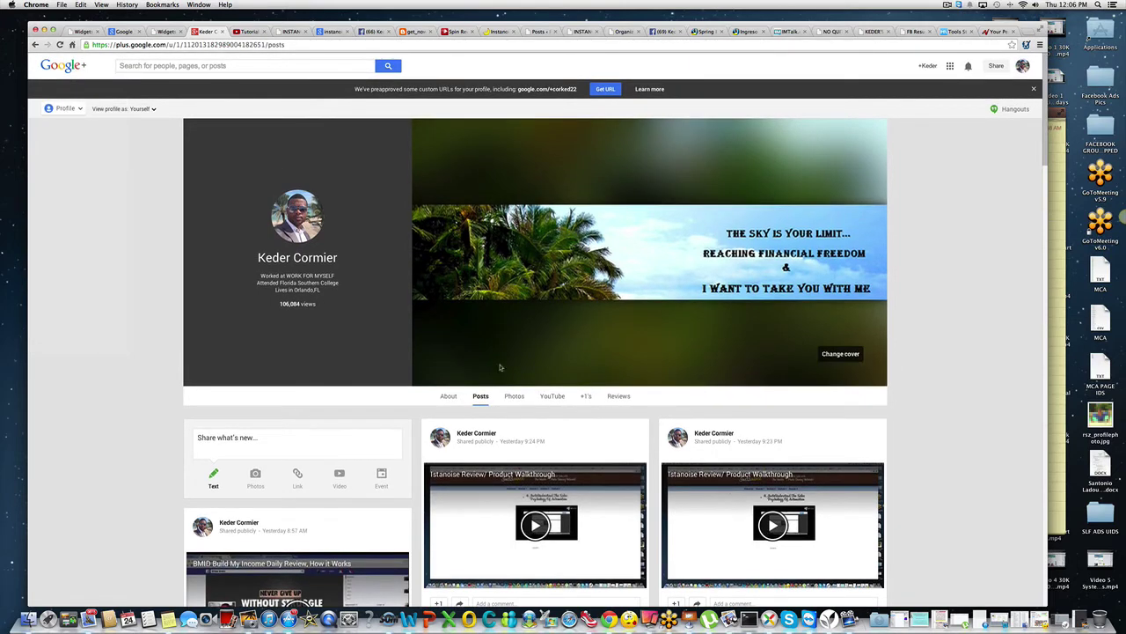
{"action": "left_click", "coordinate": [449, 397]}
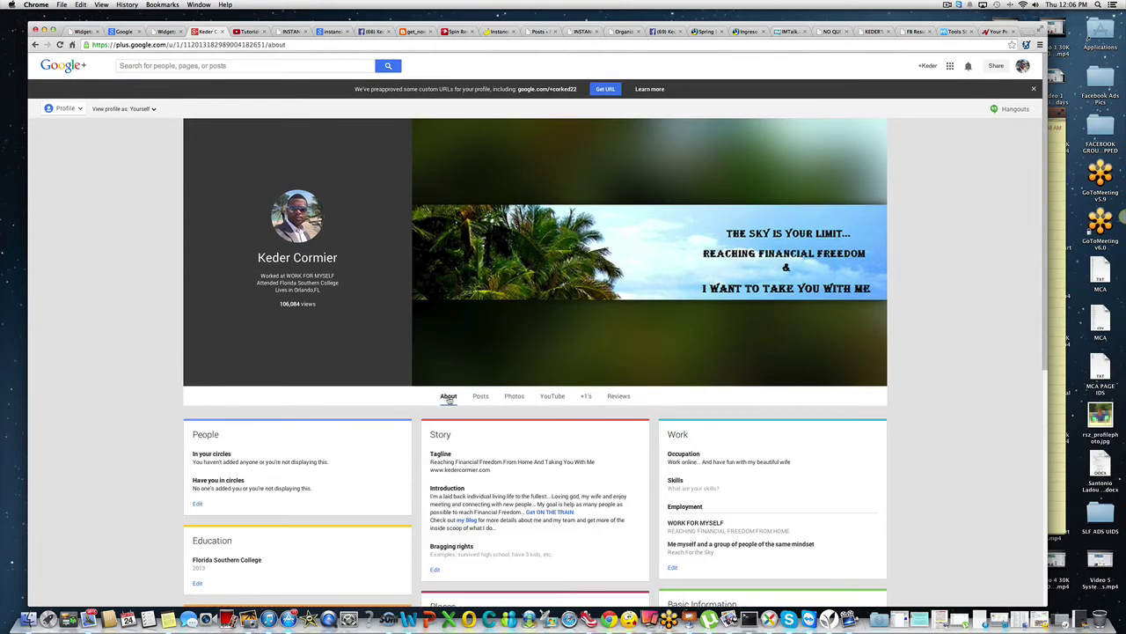
- Open the Links section of the profile for editing and remove the Freedom Reachers BLOG entry from the contributor links
{"action": "scroll", "coordinate": [123, 312], "scroll_direction": "down", "scroll_amount": 5}
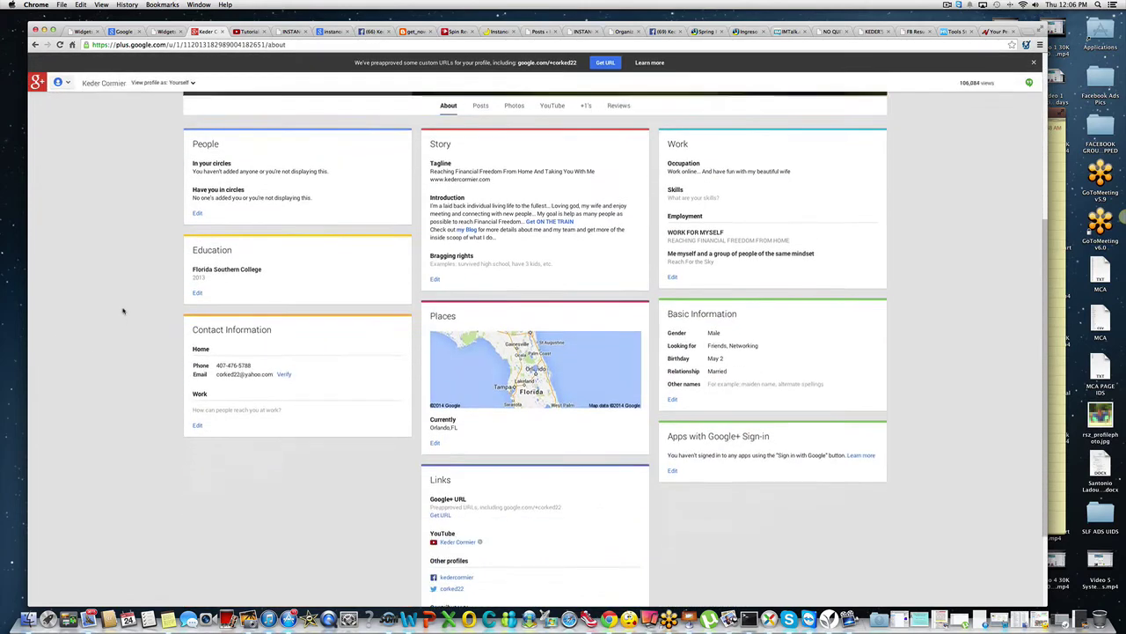
{"action": "scroll", "coordinate": [127, 308], "scroll_direction": "down", "scroll_amount": 2}
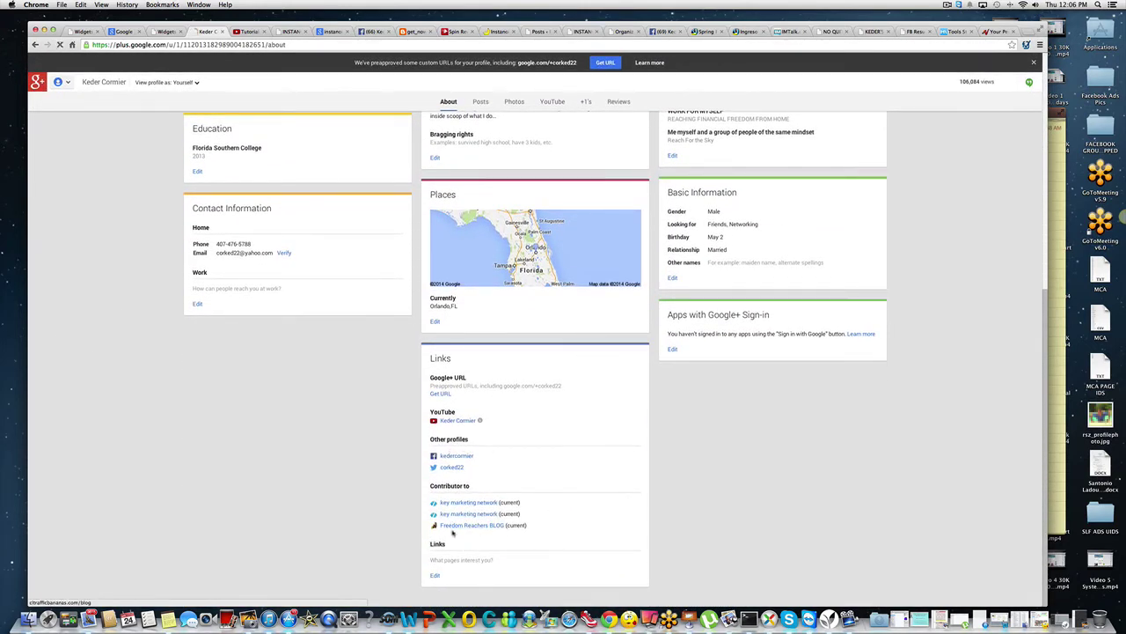
{"action": "left_click", "coordinate": [435, 574]}
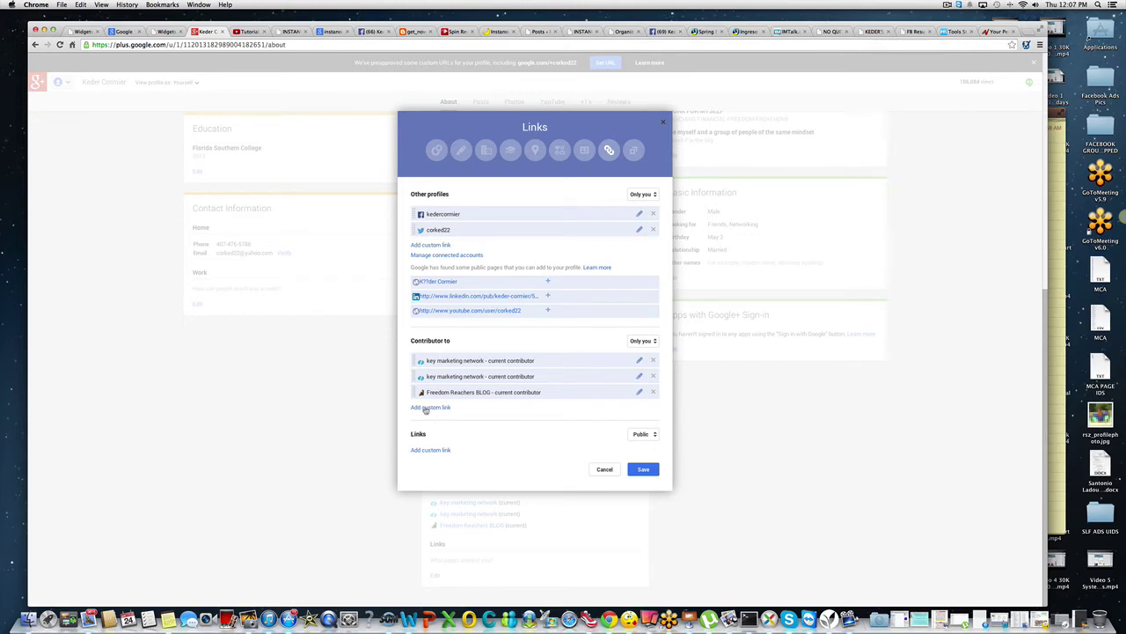
{"action": "left_click", "coordinate": [653, 392]}
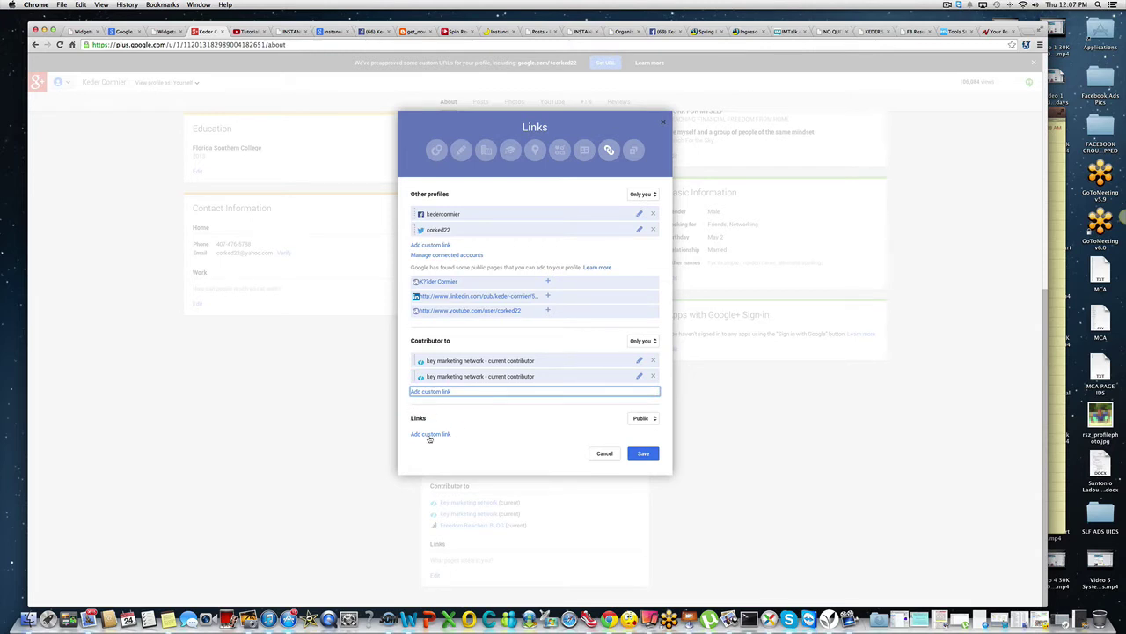
{"action": "left_click", "coordinate": [438, 393]}
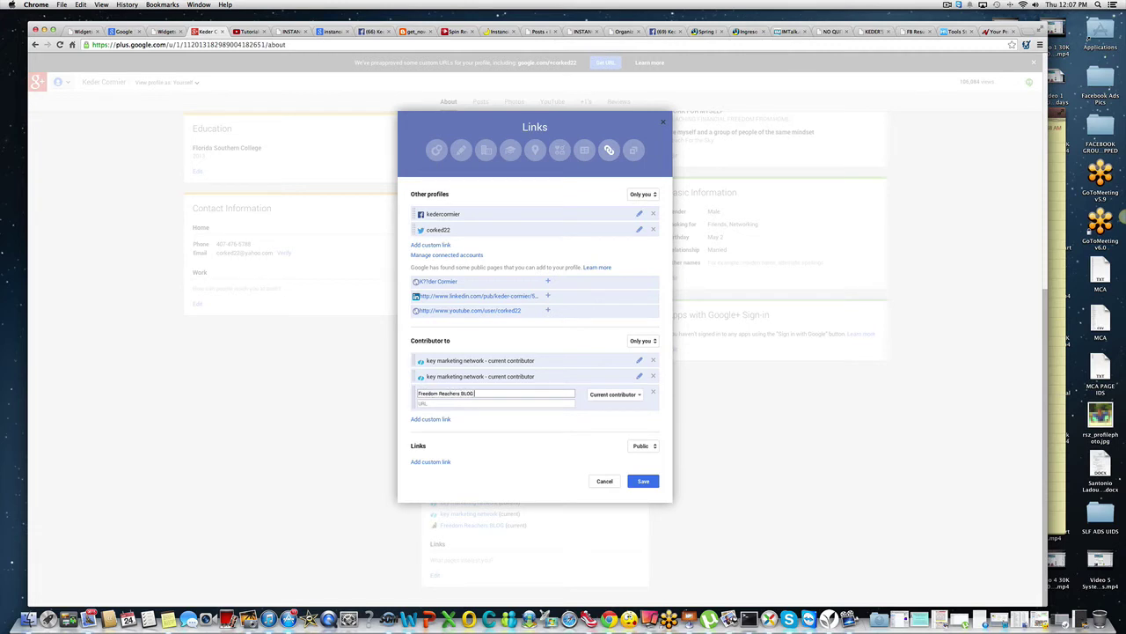
{"action": "key", "text": "Tab"}
{"action": "type", "text": "ht"}
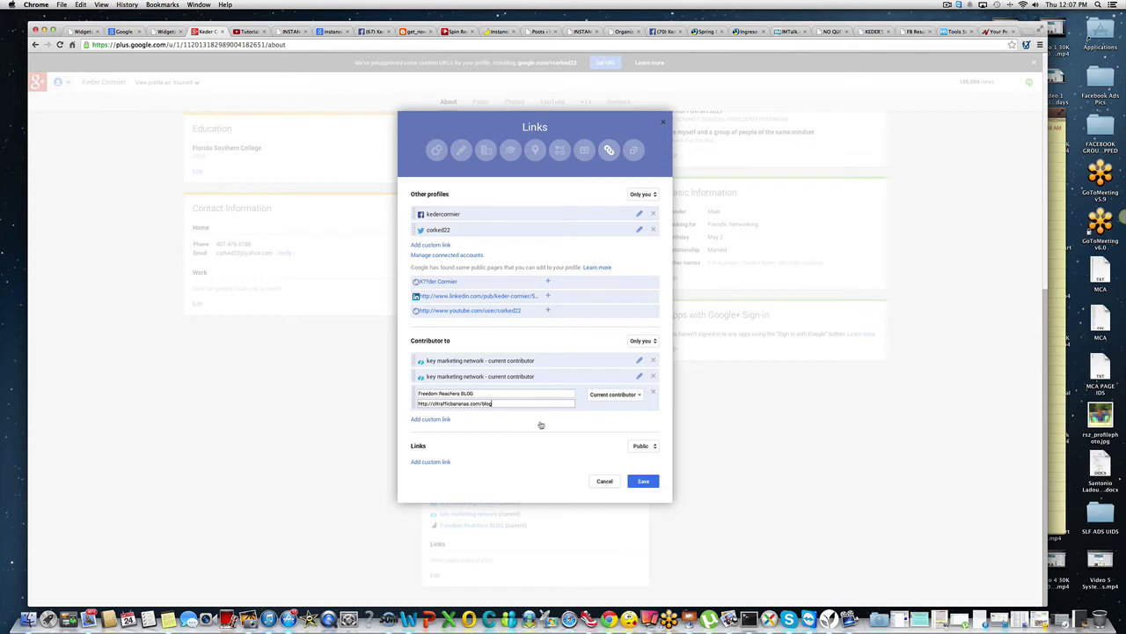
{"action": "left_click", "coordinate": [643, 481]}
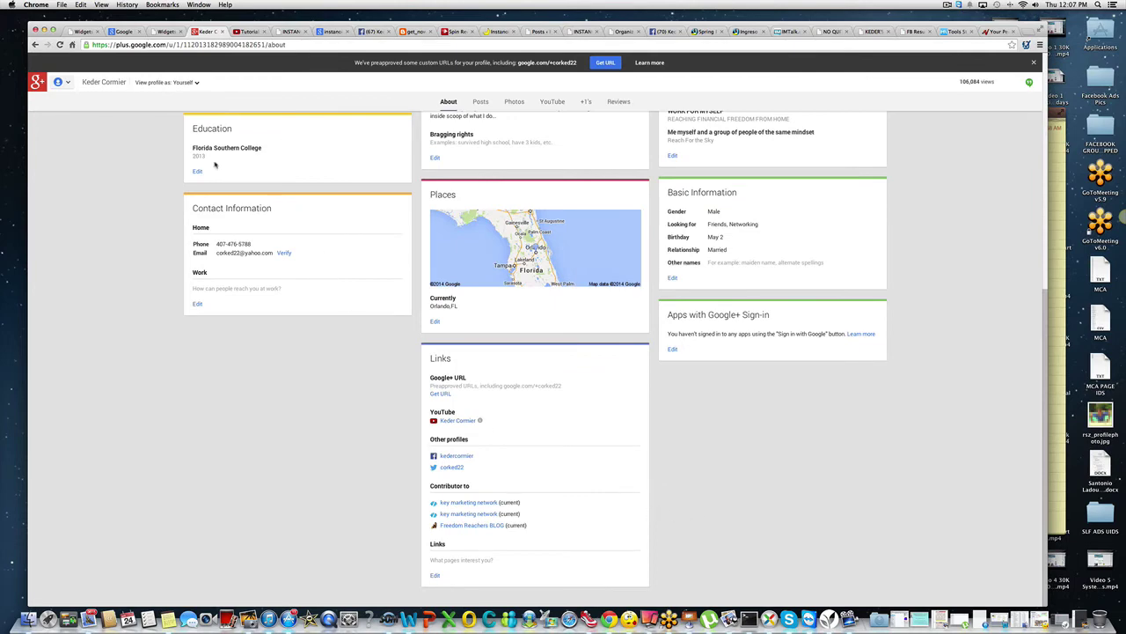
- Select the Google+ profile's web address up to the profile ID, leaving out the trailing /about
{"action": "scroll", "coordinate": [228, 225], "scroll_direction": "up", "scroll_amount": 10}
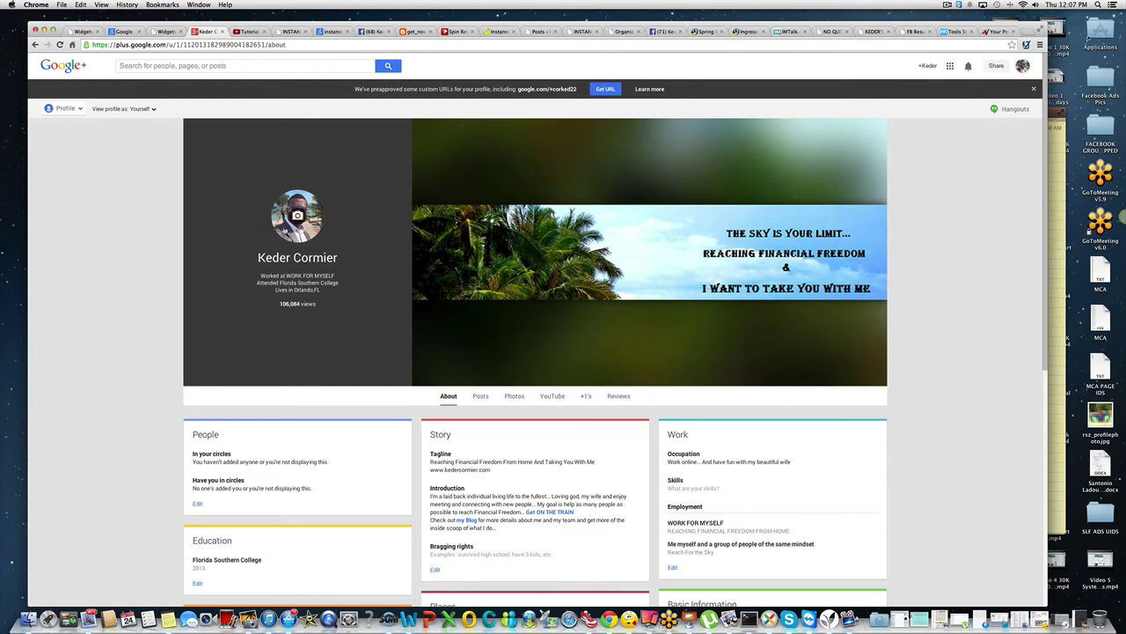
{"action": "scroll", "coordinate": [290, 249], "scroll_direction": "down", "scroll_amount": 1}
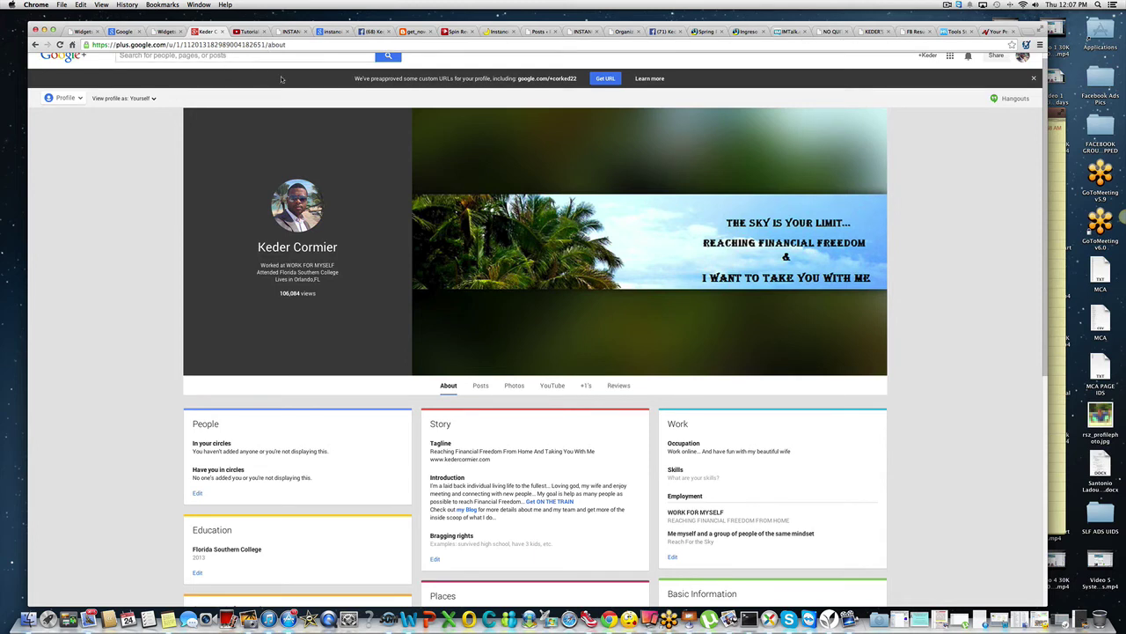
{"action": "scroll", "coordinate": [132, 146], "scroll_direction": "up", "scroll_amount": 1}
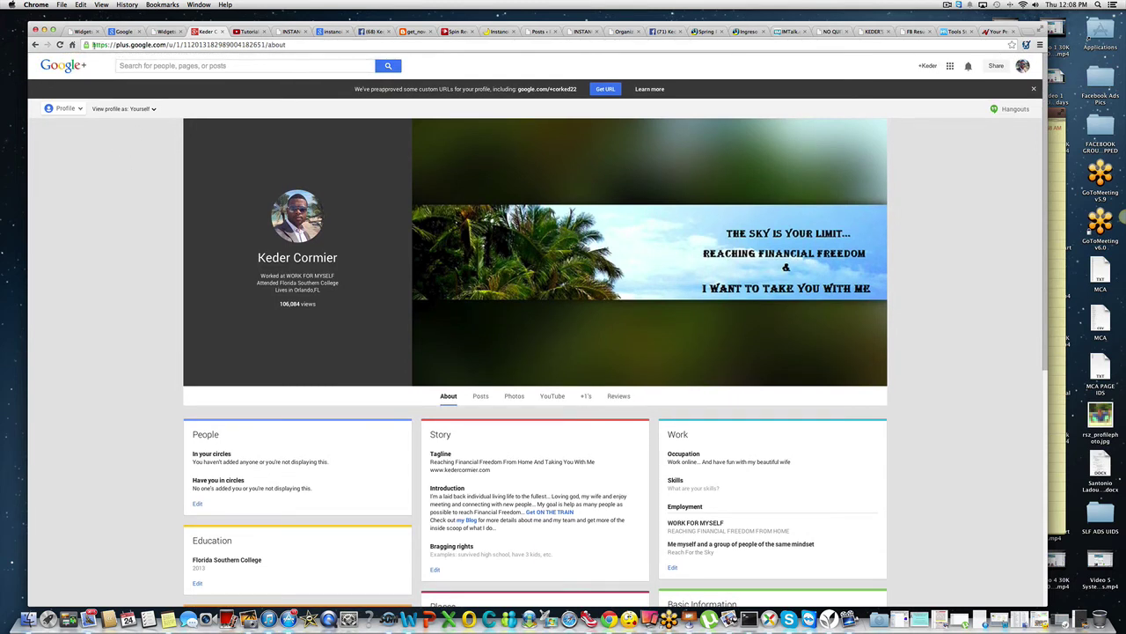
{"action": "left_click", "coordinate": [93, 44]}
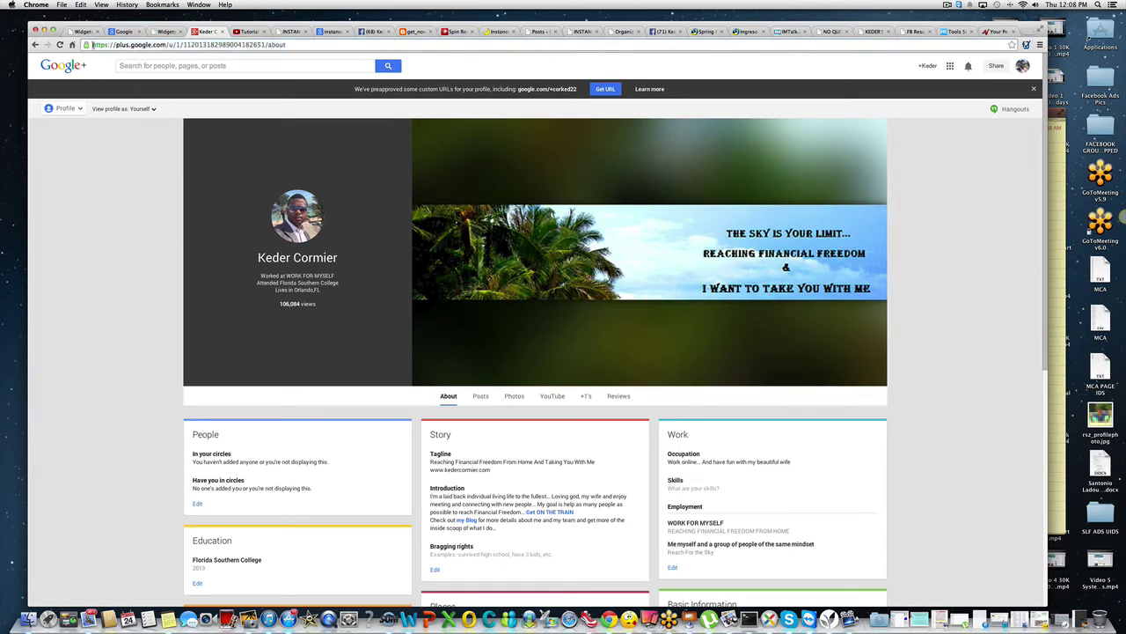
{"action": "left_click_drag", "start_coordinate": [93, 44], "coordinate": [257, 45]}
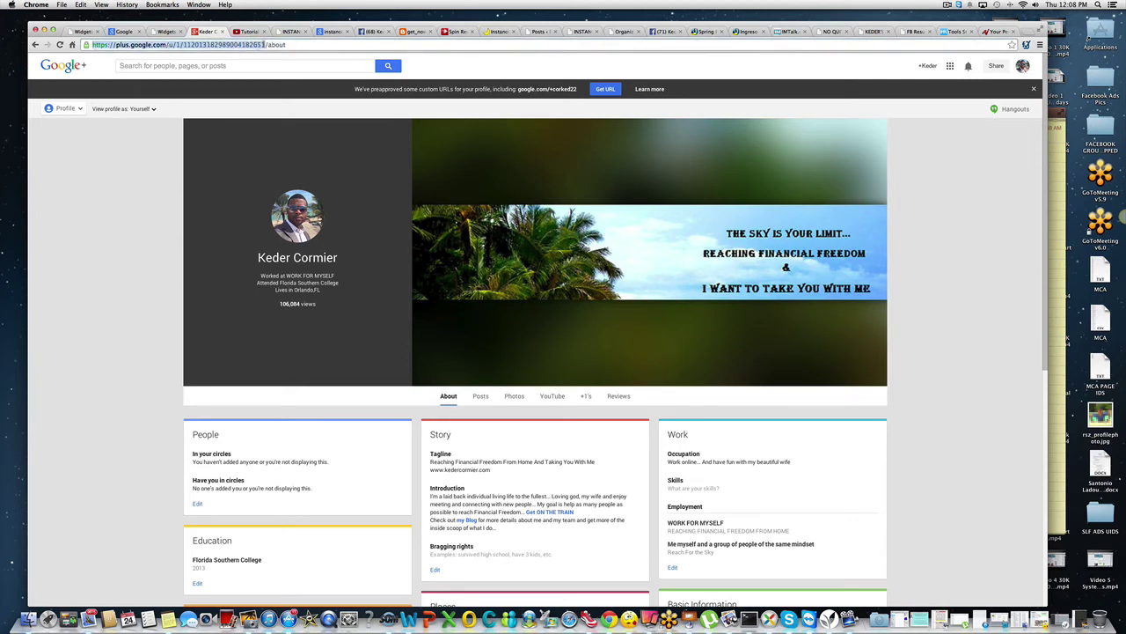
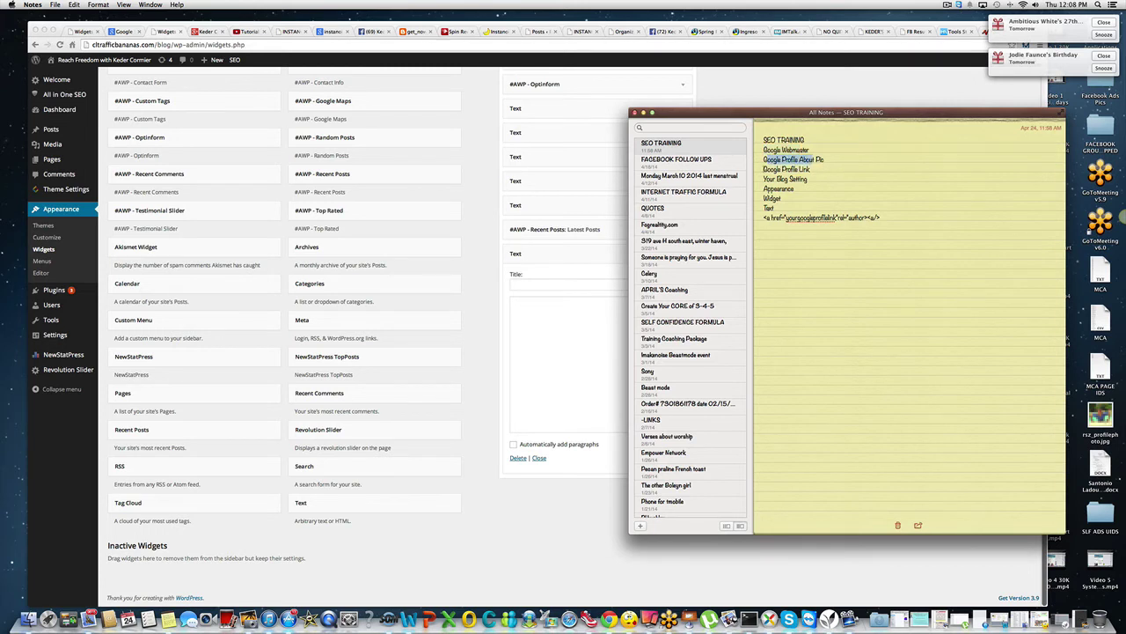
- Copy the code <a href="yourgoogleprofilelink"rel="author><a/> from the SEO TRAINING note into the content of the new Text widget
{"action": "left_click", "coordinate": [764, 169]}
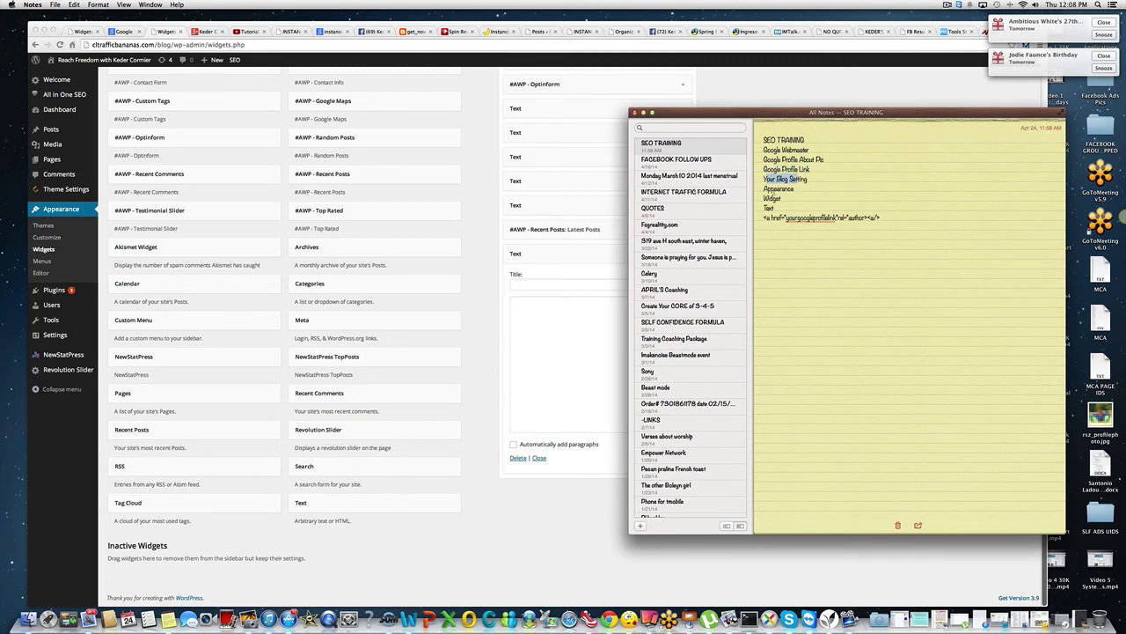
{"action": "left_click", "coordinate": [766, 198]}
{"action": "left_click_drag", "start_coordinate": [764, 217], "coordinate": [880, 219]}
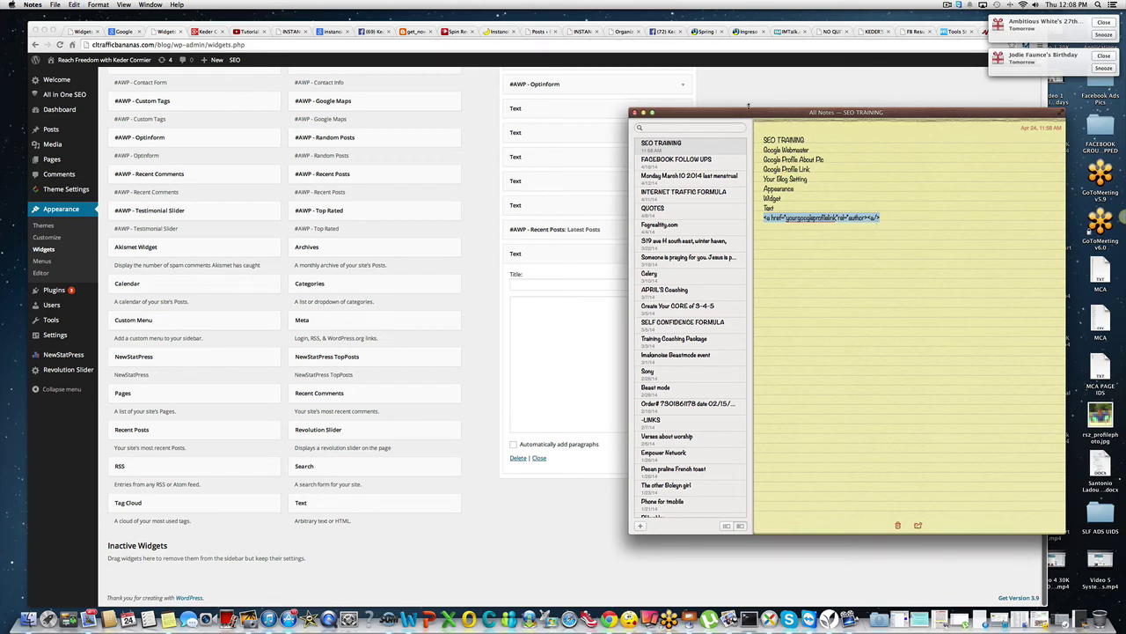
{"action": "left_click", "coordinate": [559, 327]}
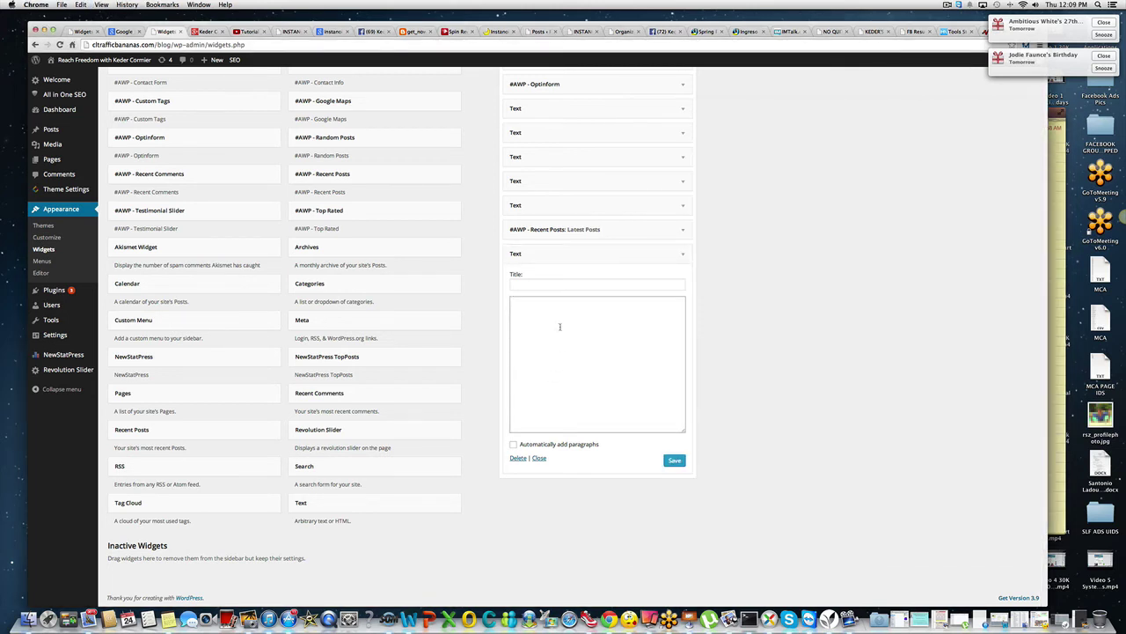
{"action": "type", "text": "<a href=\"yourgoogleprofilelink\"rel=\"author\"><a/>"}
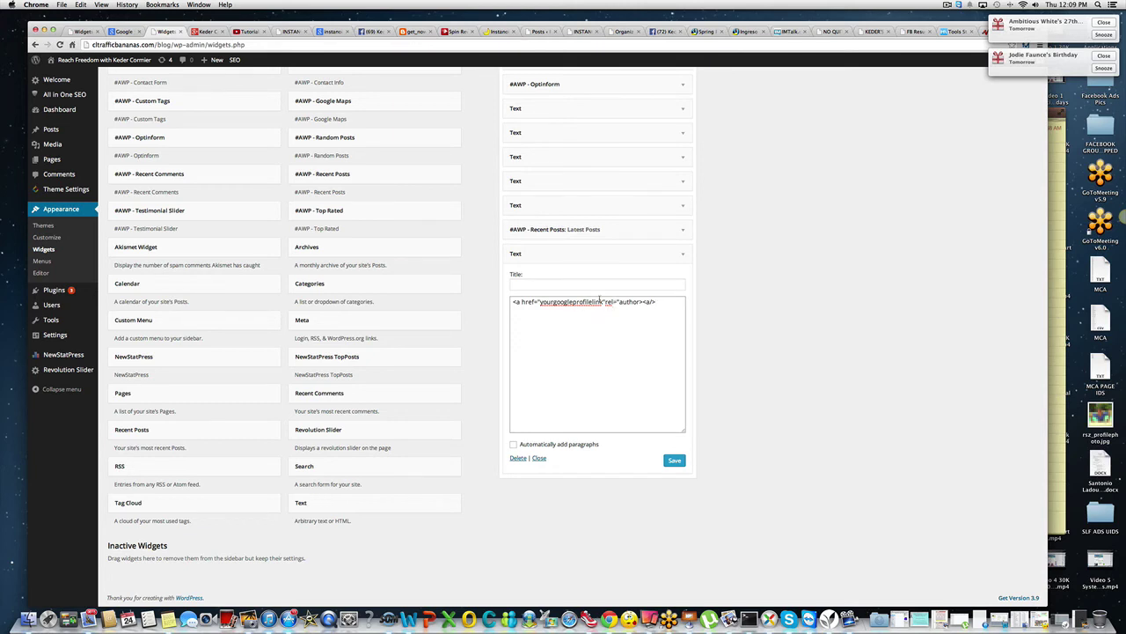
- Replace the yourgoogleprofilelink placeholder in the widget code with the Google+ profile address without /about, and save the widget
{"action": "left_click_drag", "start_coordinate": [602, 300], "coordinate": [540, 301]}
{"action": "left_click", "coordinate": [203, 32]}
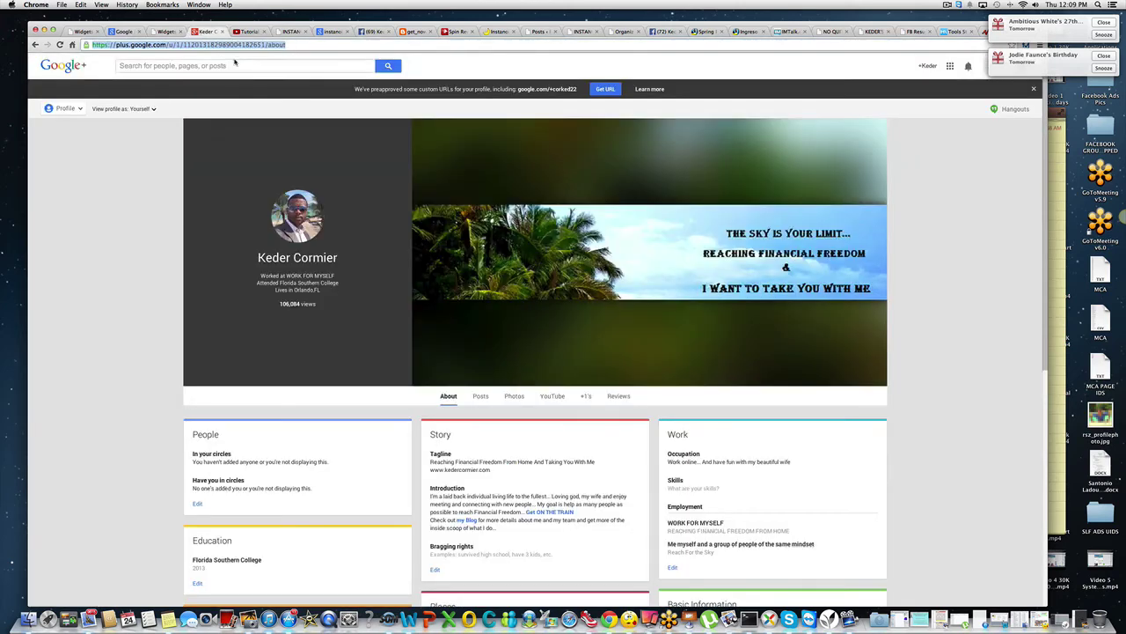
{"action": "left_click_drag", "start_coordinate": [267, 44], "coordinate": [91, 44]}
{"action": "key", "text": "super+c"}
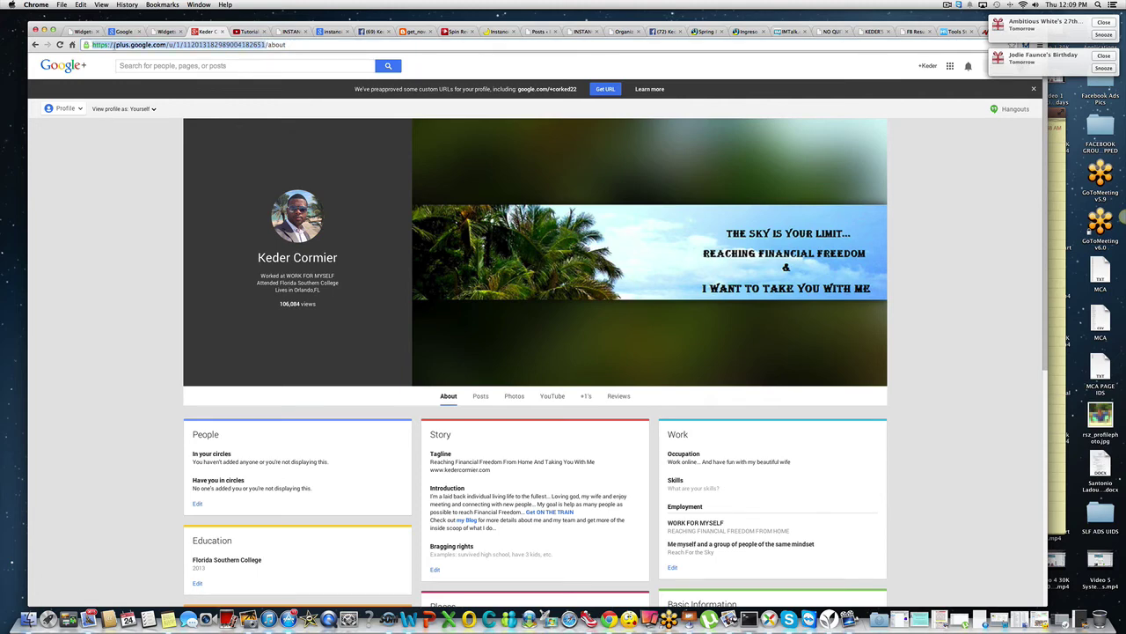
{"action": "left_click", "coordinate": [167, 32]}
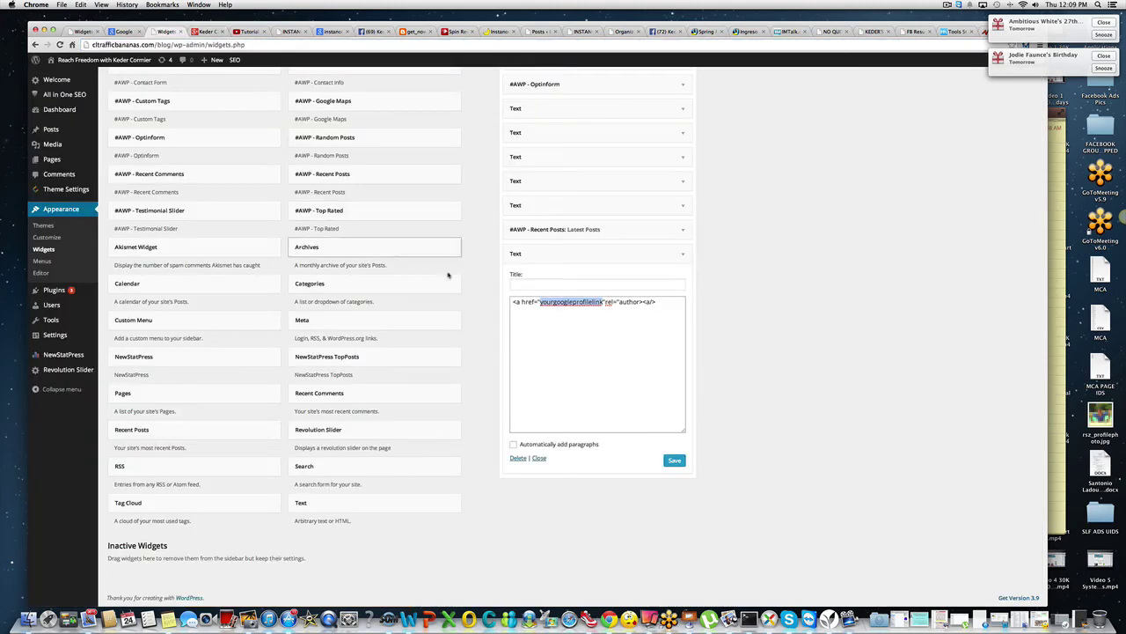
{"action": "key", "text": "super+v"}
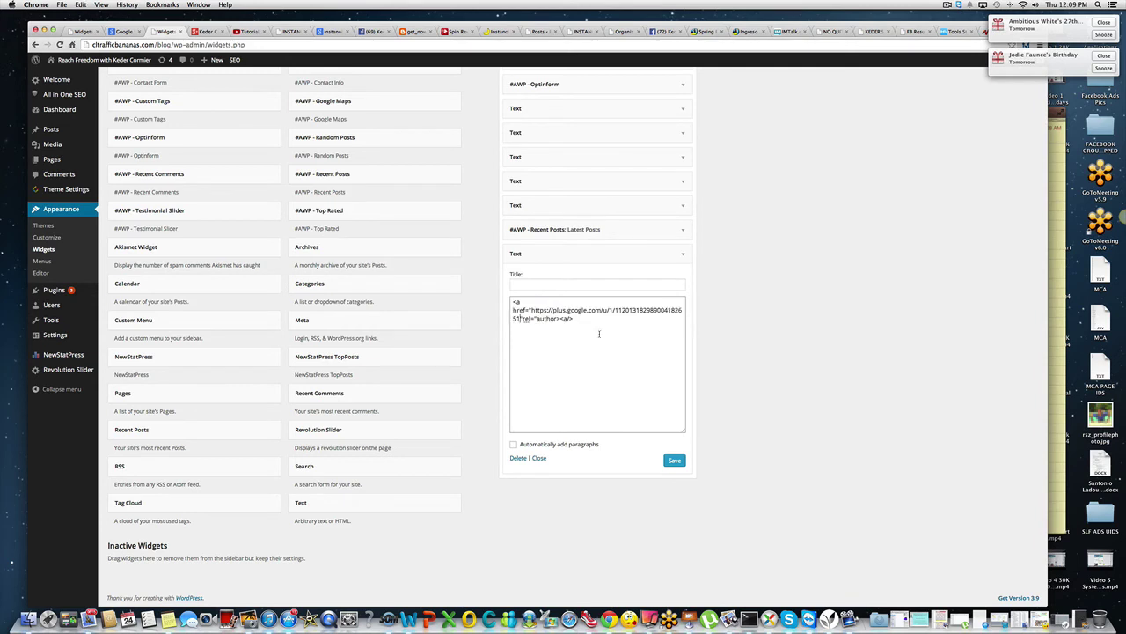
{"action": "left_click", "coordinate": [675, 461]}
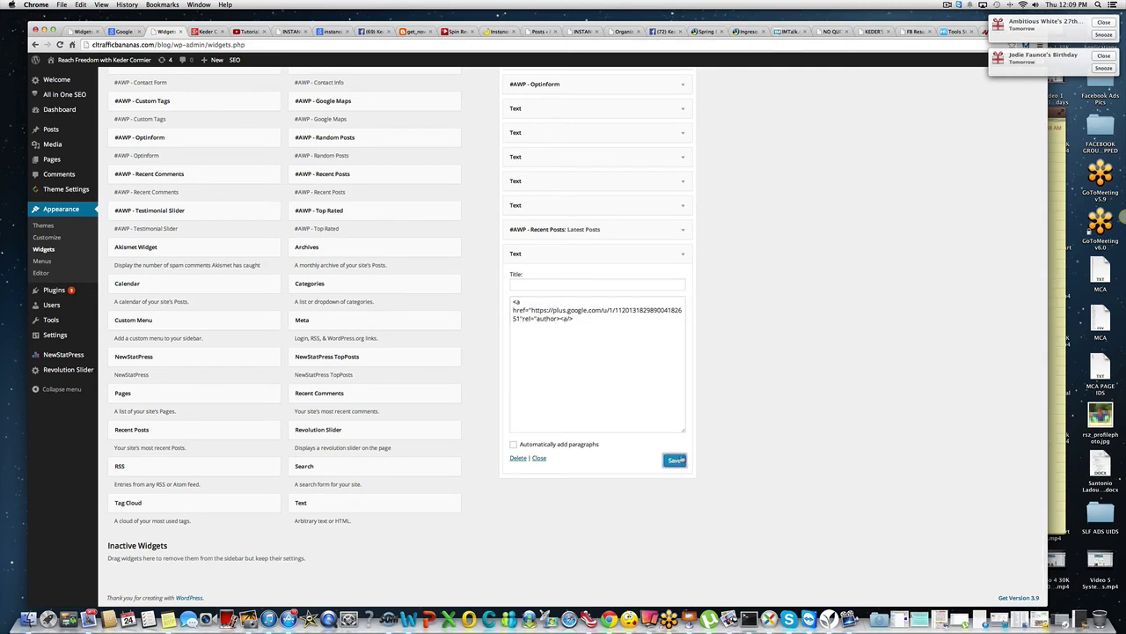
{"action": "left_click", "coordinate": [125, 33]}
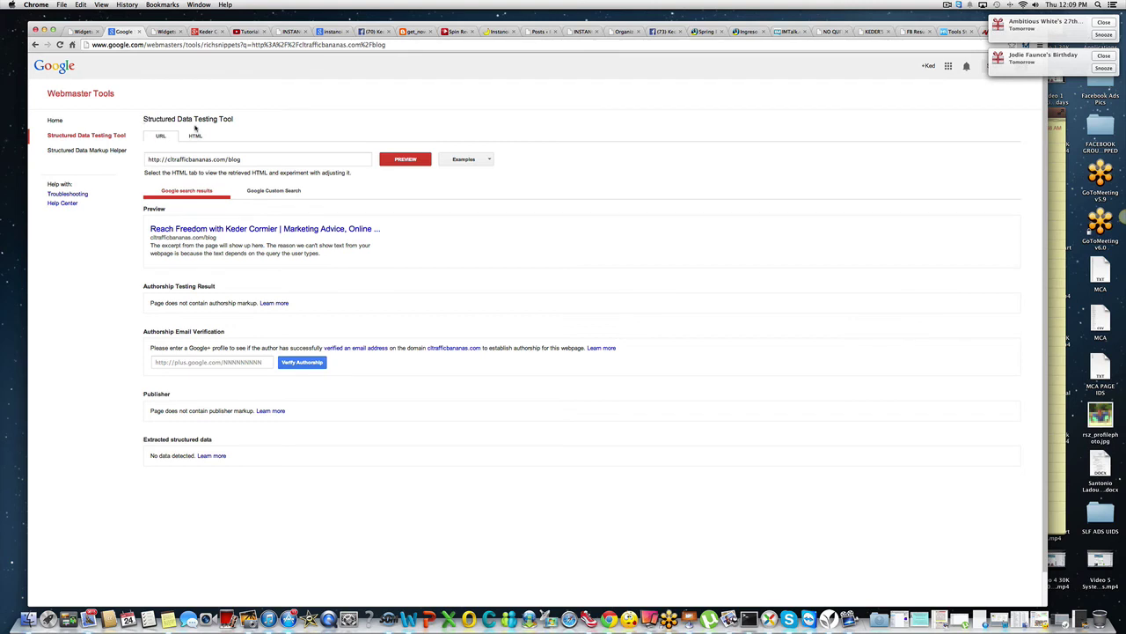
{"action": "left_click", "coordinate": [404, 162]}
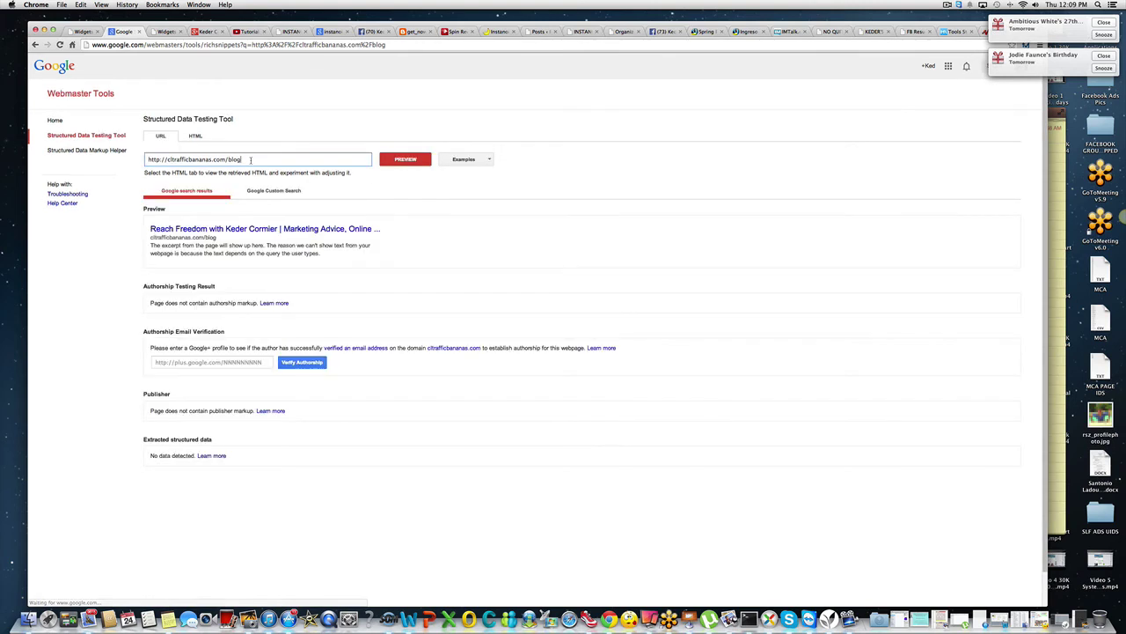
{"action": "left_click", "coordinate": [163, 33]}
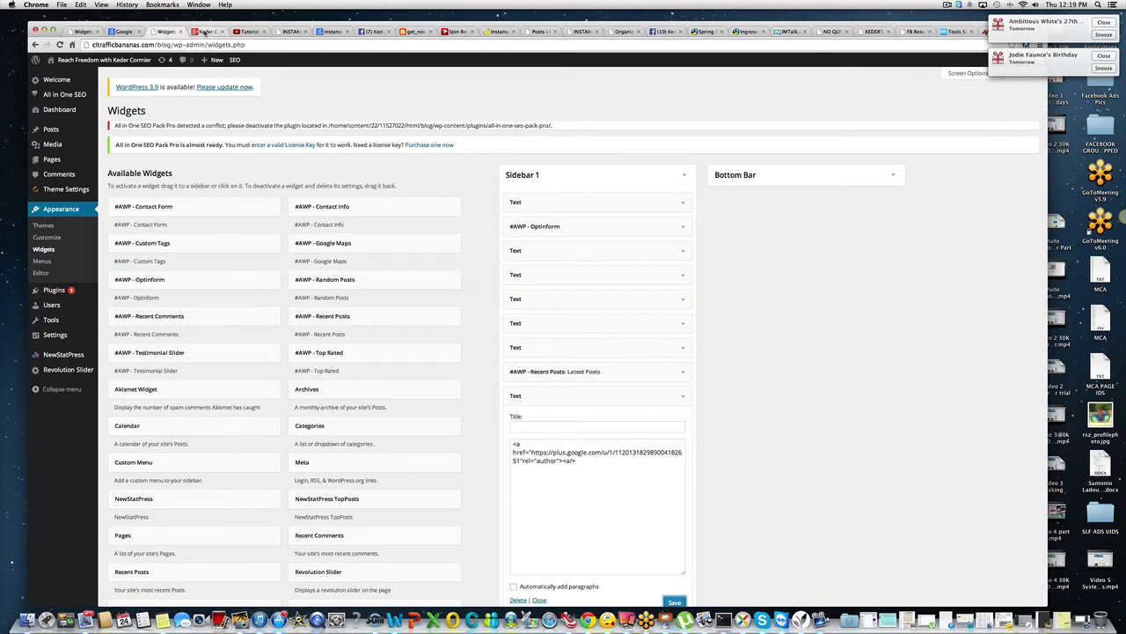
{"action": "left_click", "coordinate": [130, 32]}
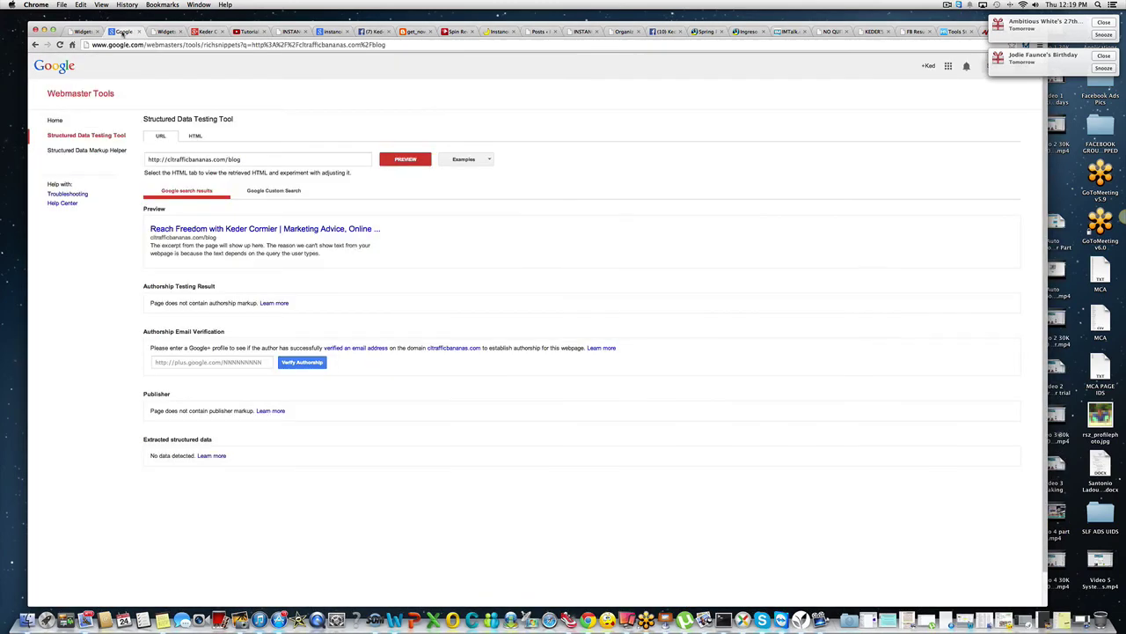
{"action": "left_click", "coordinate": [391, 160]}
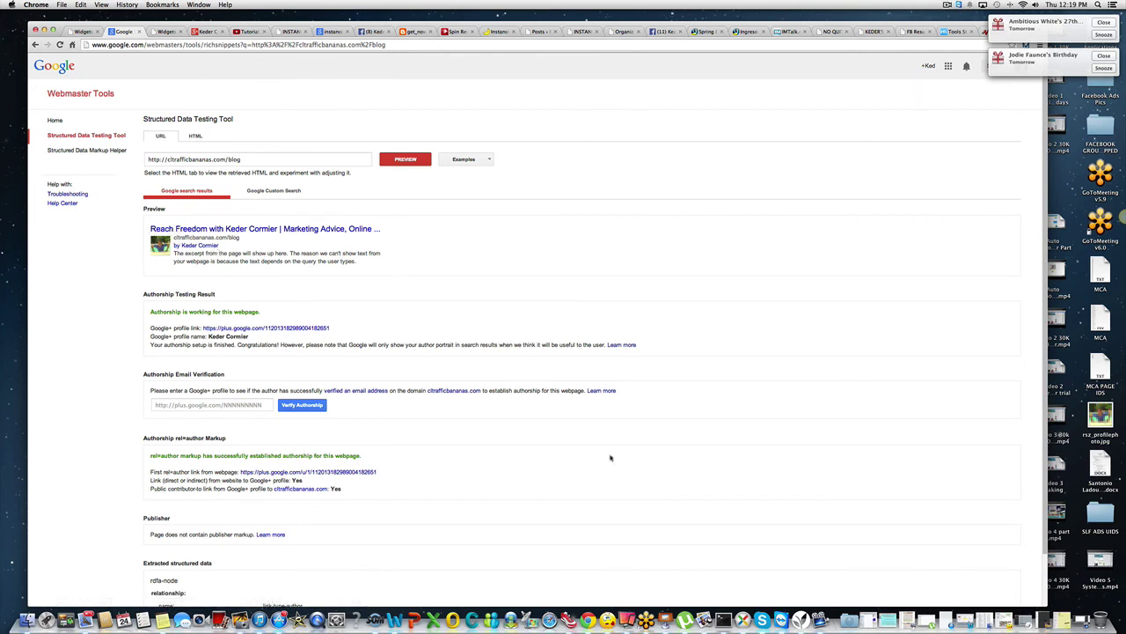
- Bring back the SEO TRAINING note in Notes and place its window over the authorship test results
{"action": "left_click", "coordinate": [1060, 620]}
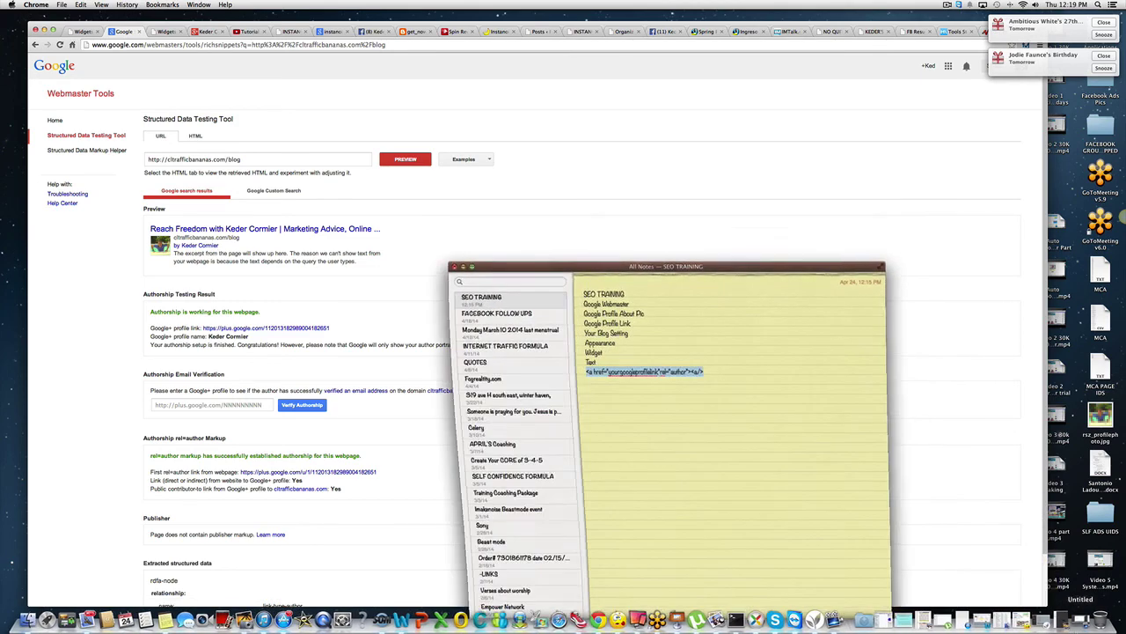
{"action": "left_click_drag", "start_coordinate": [704, 273], "coordinate": [725, 150]}
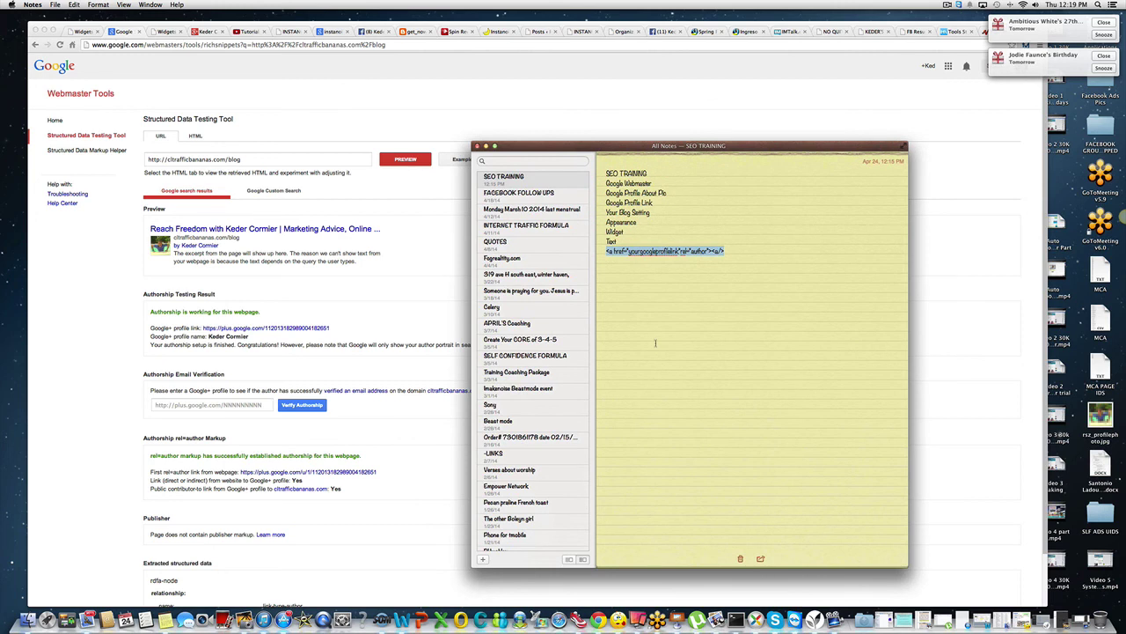